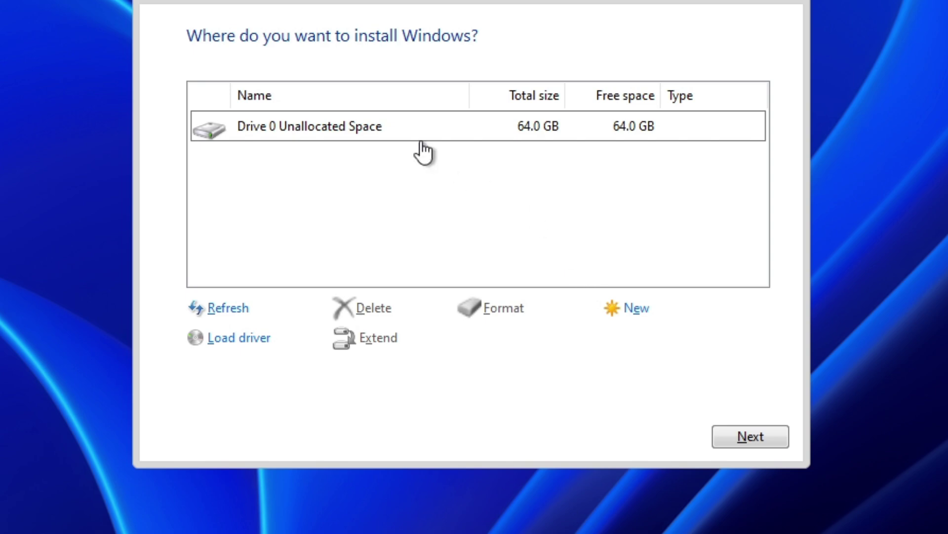
# Start installing Windows on the unallocated space of Drive 0.
pyautogui.click(738, 440)
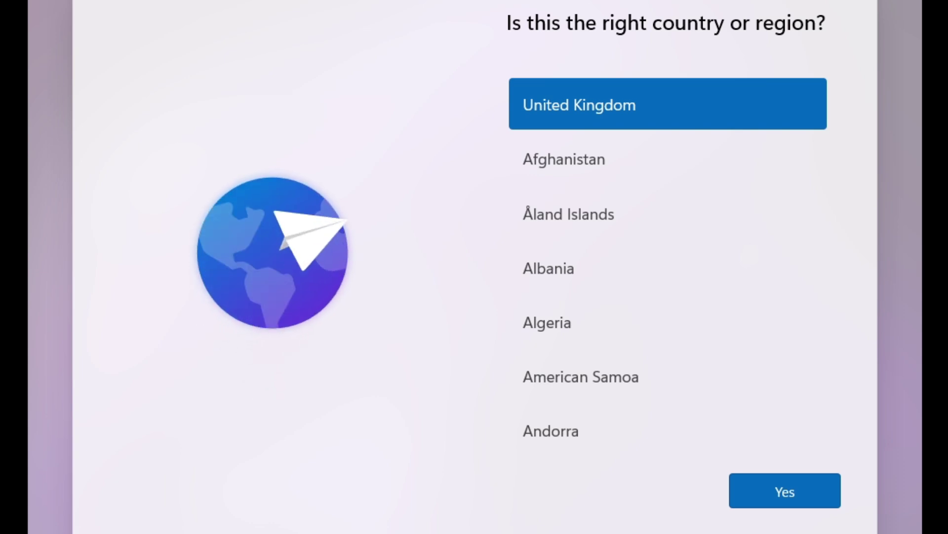
# Accept United Kingdom as the region and keyboard layout, and skip adding a second layout.
pyautogui.click(774, 482)
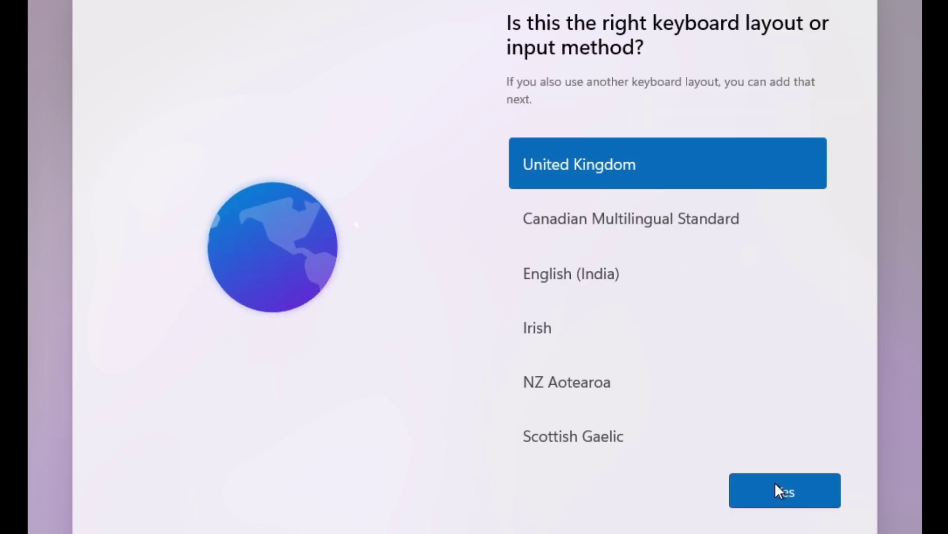
pyautogui.click(775, 488)
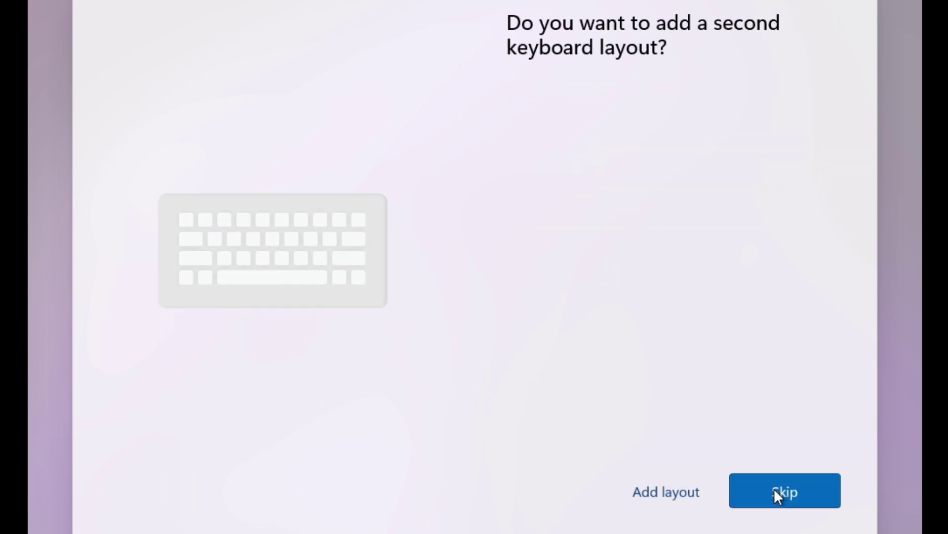
pyautogui.click(774, 489)
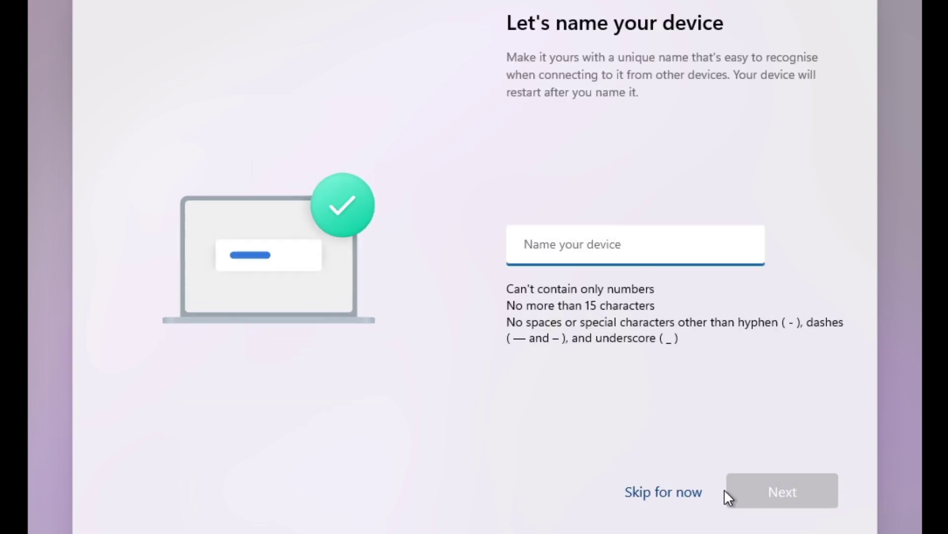
# Skip naming the device and create the local user dtech without a password.
pyautogui.click(689, 492)
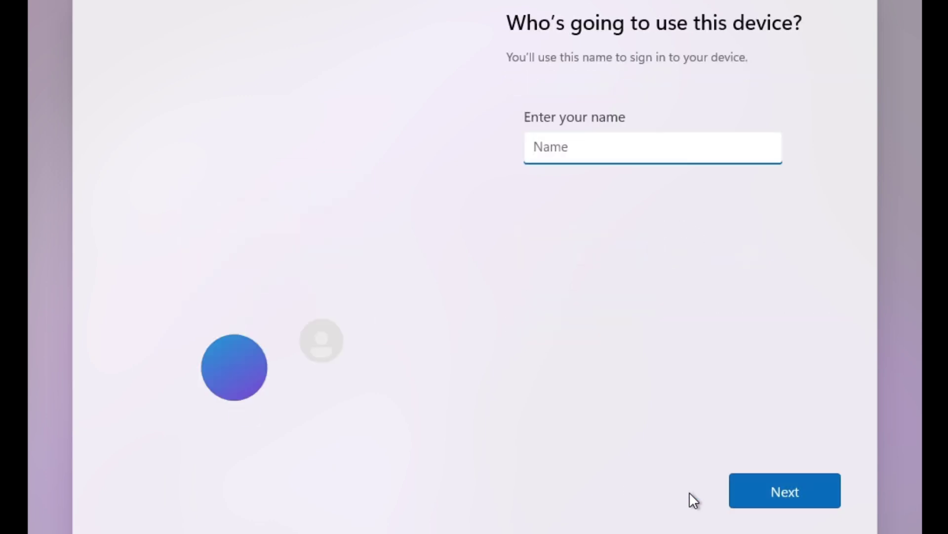
pyautogui.write('dtech')
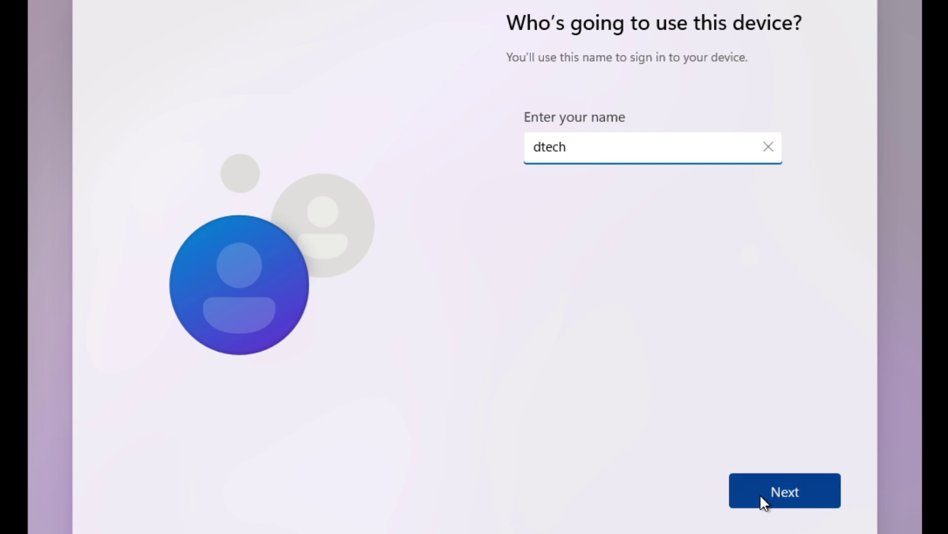
pyautogui.click(769, 492)
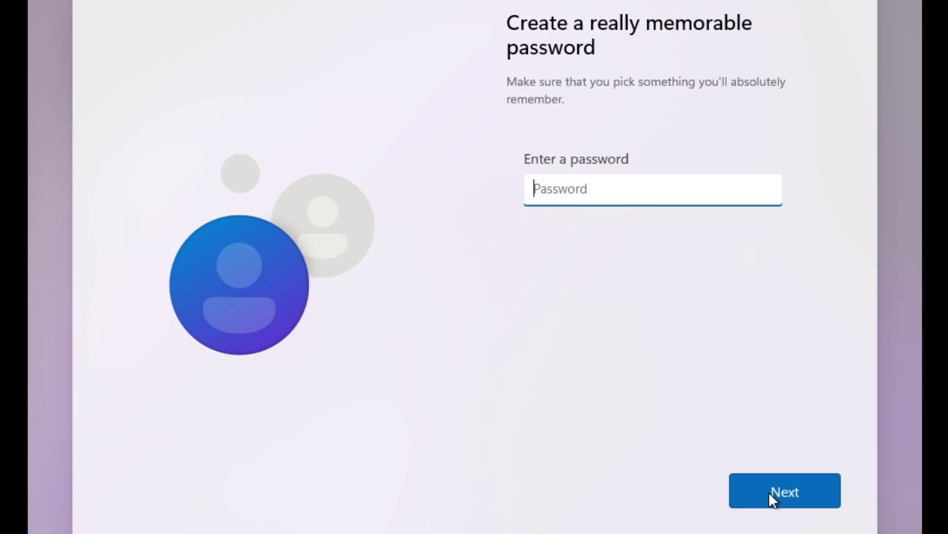
pyautogui.click(769, 492)
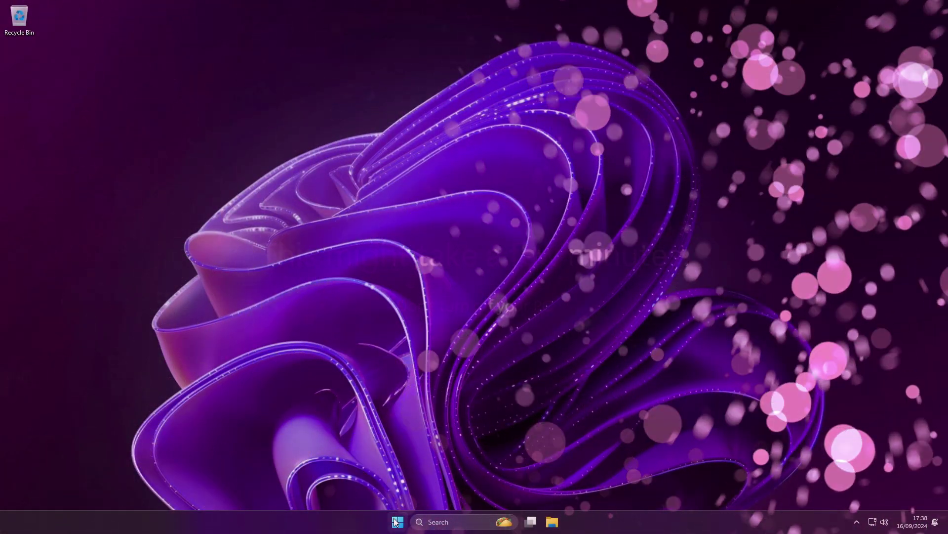
# Run winver to check the installed Windows edition and build, and close the About Windows dialog.
pyautogui.click(396, 521)
pyautogui.write('winver')
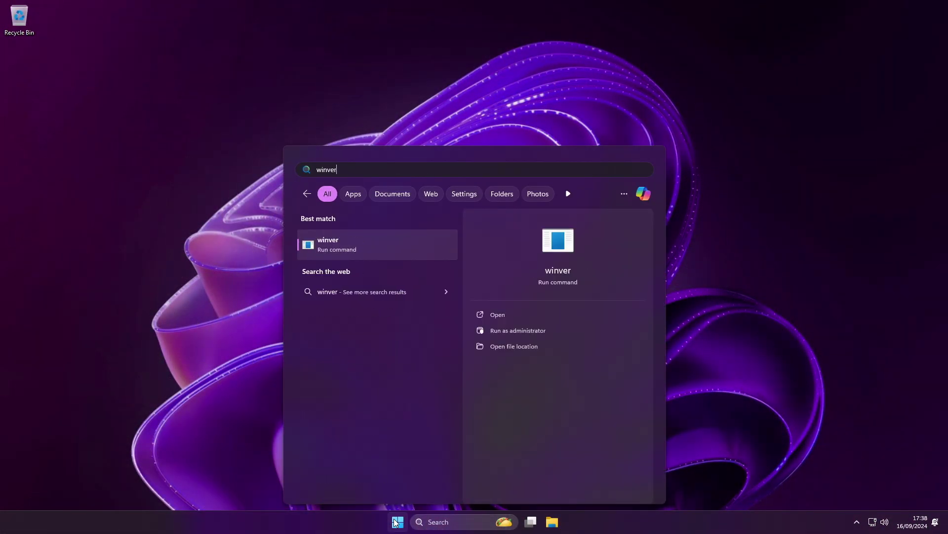
pyautogui.press('Return')
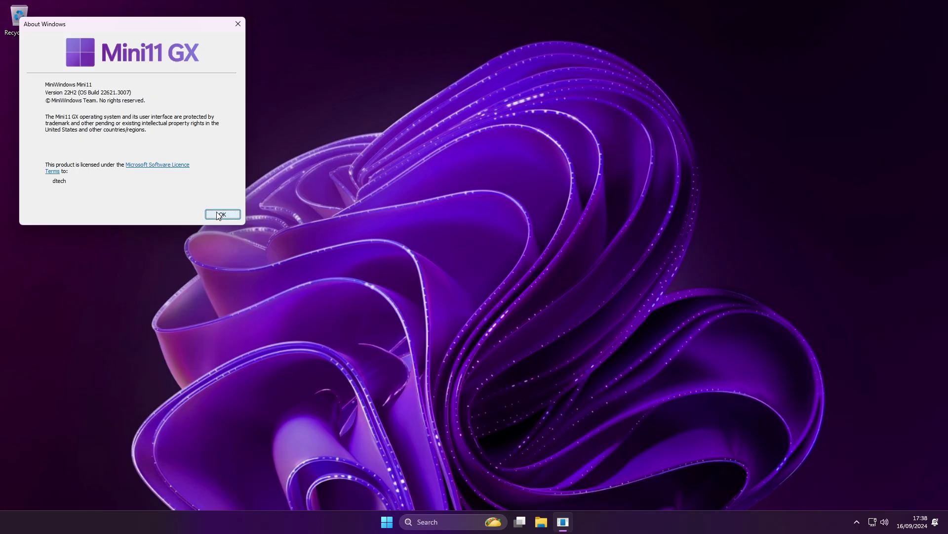
pyautogui.click(553, 502)
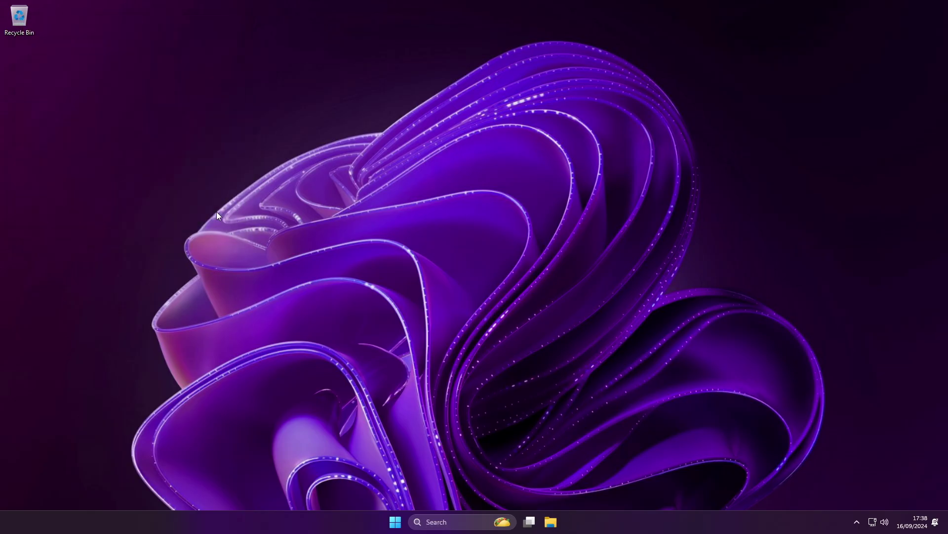
# Check the running processes and the CPU and memory performance in Task Manager, and close it.
pyautogui.rightClick(588, 514)
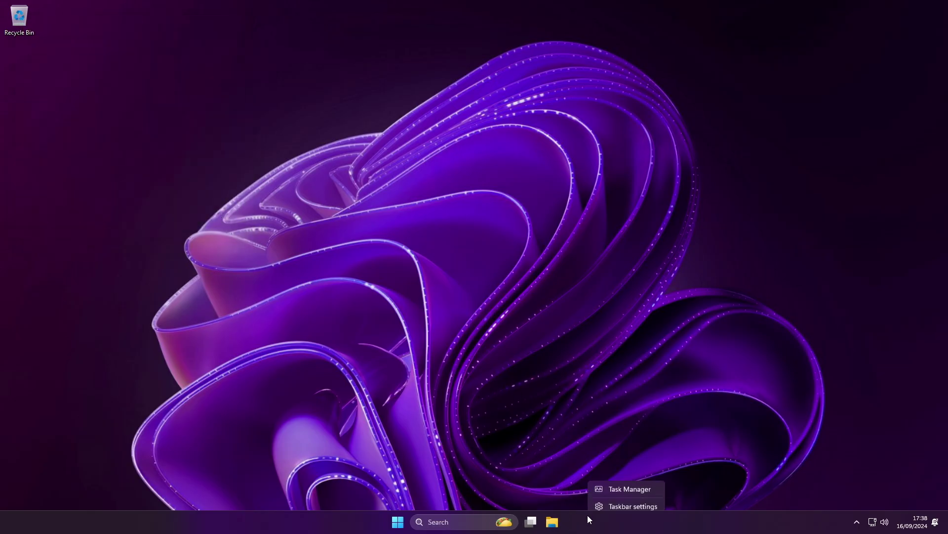
pyautogui.click(615, 484)
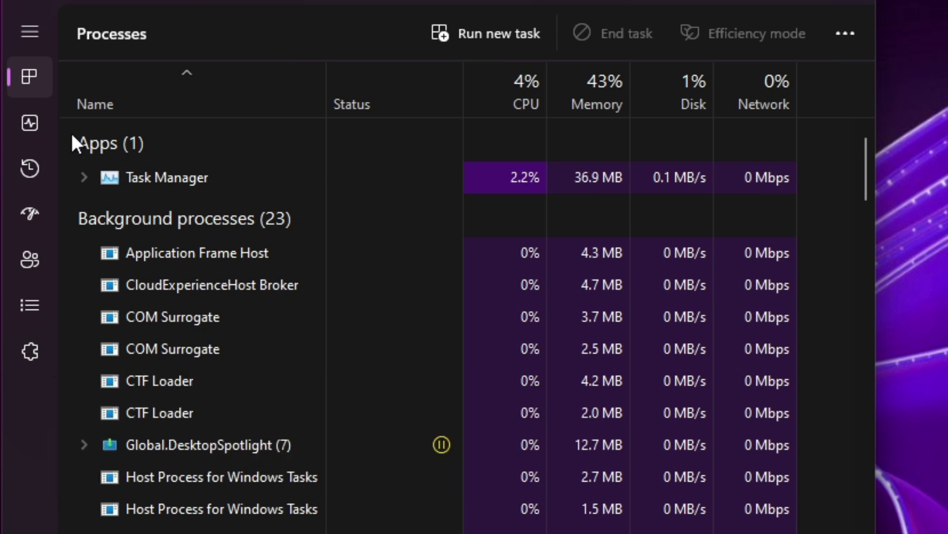
pyautogui.click(30, 124)
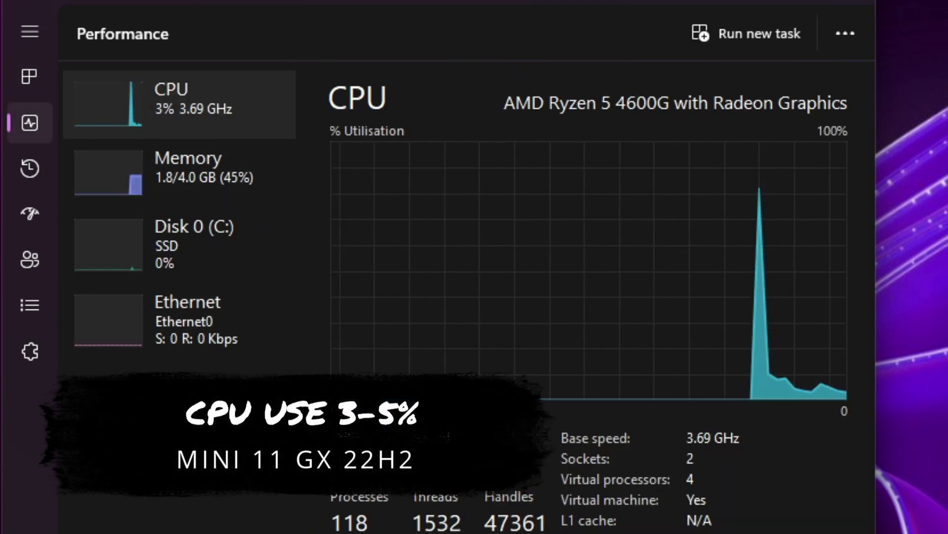
pyautogui.click(136, 186)
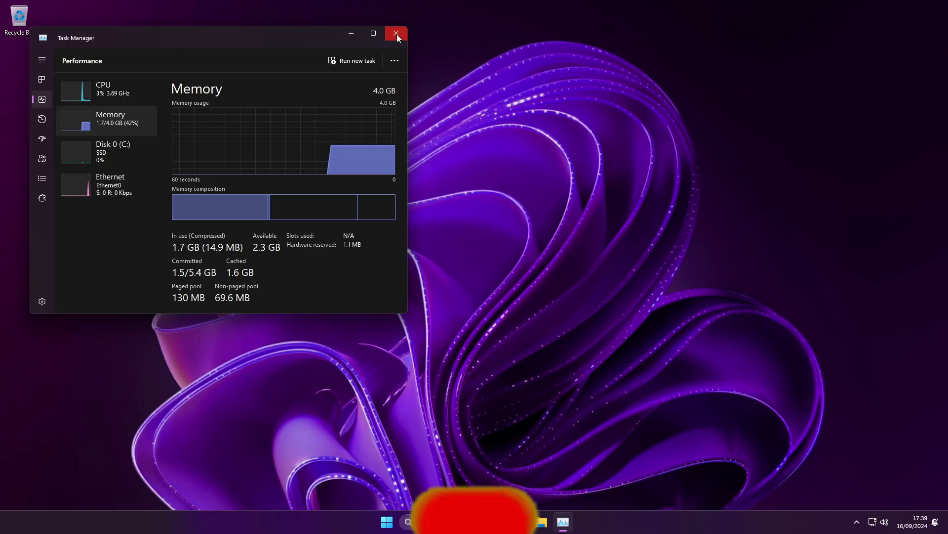
pyautogui.click(396, 35)
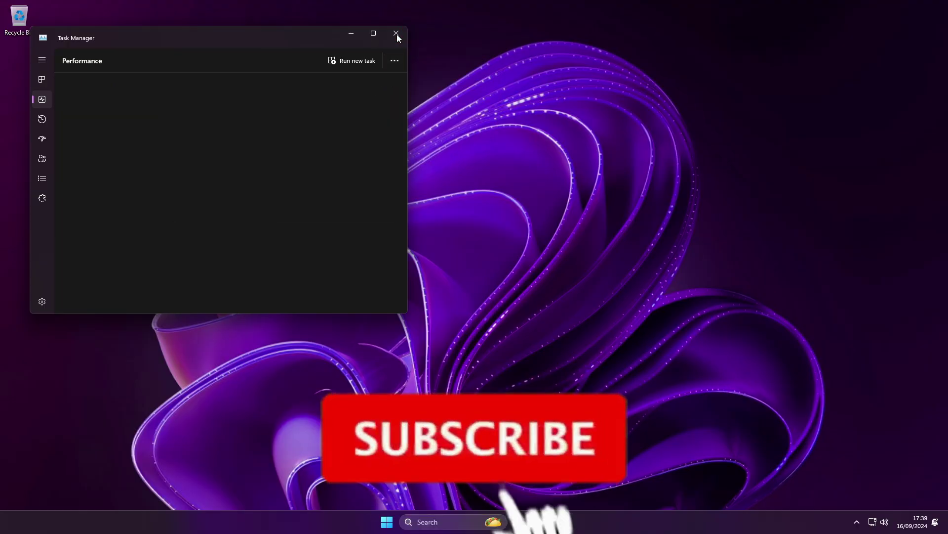
# Check the used and free space of Local Disk (C:) in its properties, and close File Explorer.
pyautogui.click(551, 521)
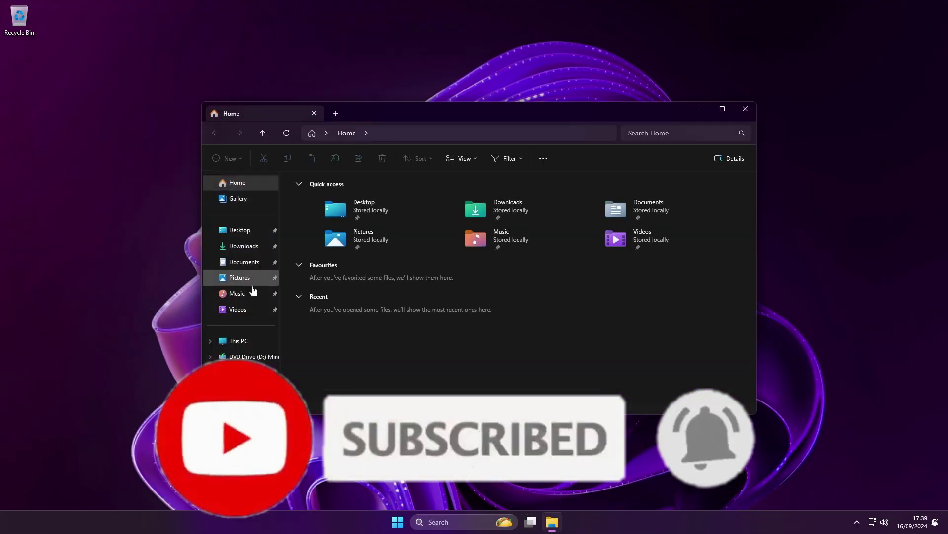
pyautogui.click(229, 342)
pyautogui.click(324, 209)
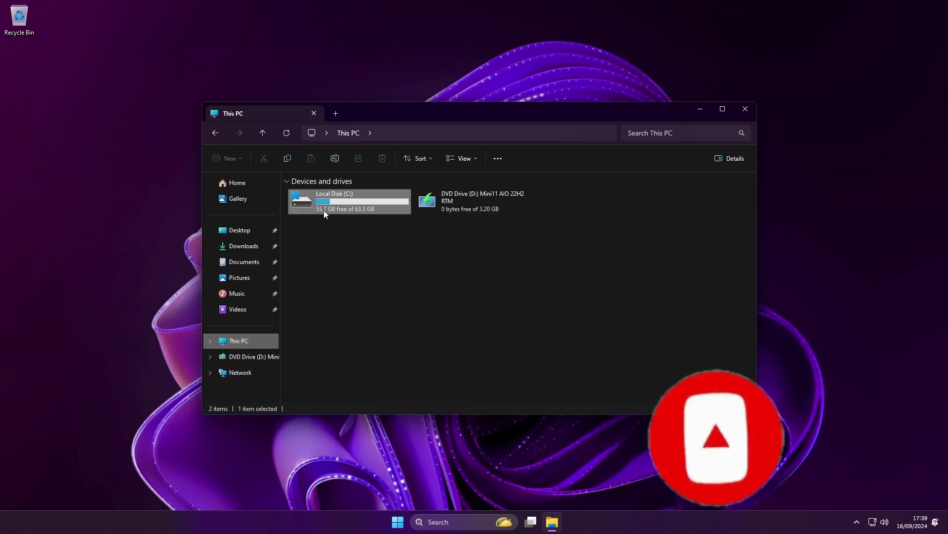
pyautogui.rightClick(324, 209)
pyautogui.click(358, 357)
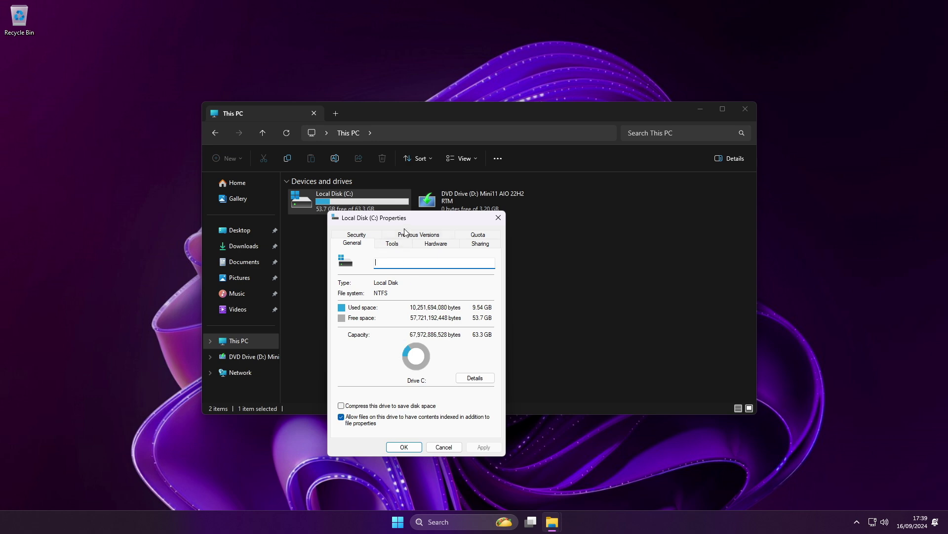
pyautogui.moveTo(408, 222); pyautogui.dragTo(661, 165)
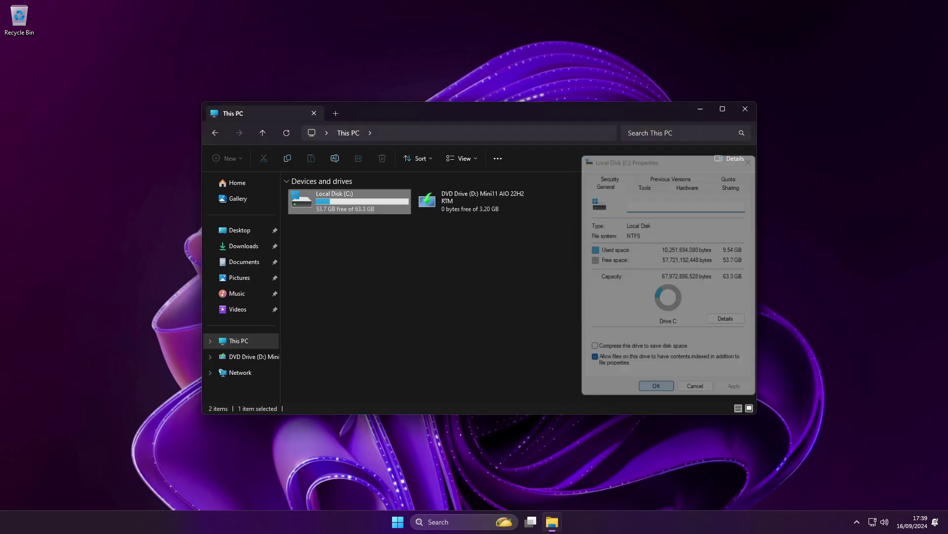
pyautogui.click(903, 6)
pyautogui.click(753, 103)
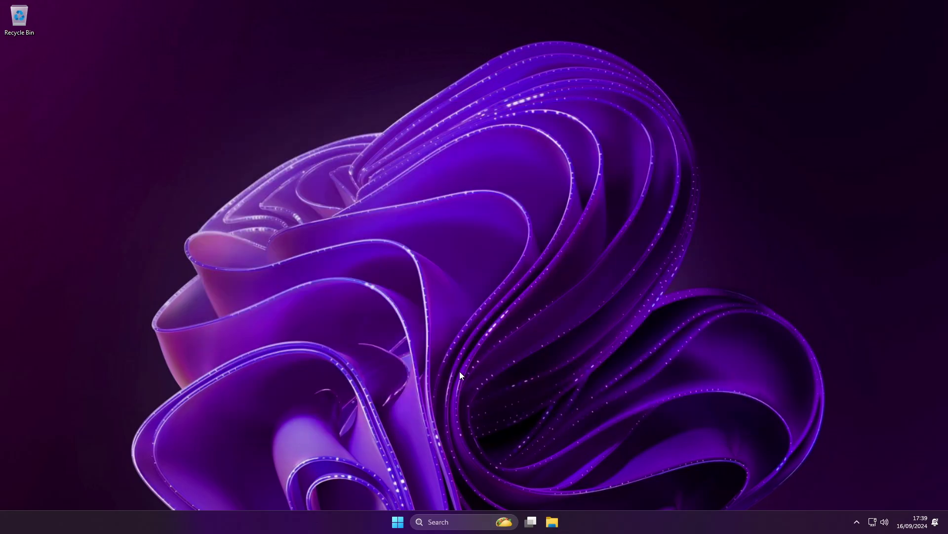
# Open Programs and Features in Control Panel and review the installed programs, from the DirectX components to WingetUI.
pyautogui.click(398, 522)
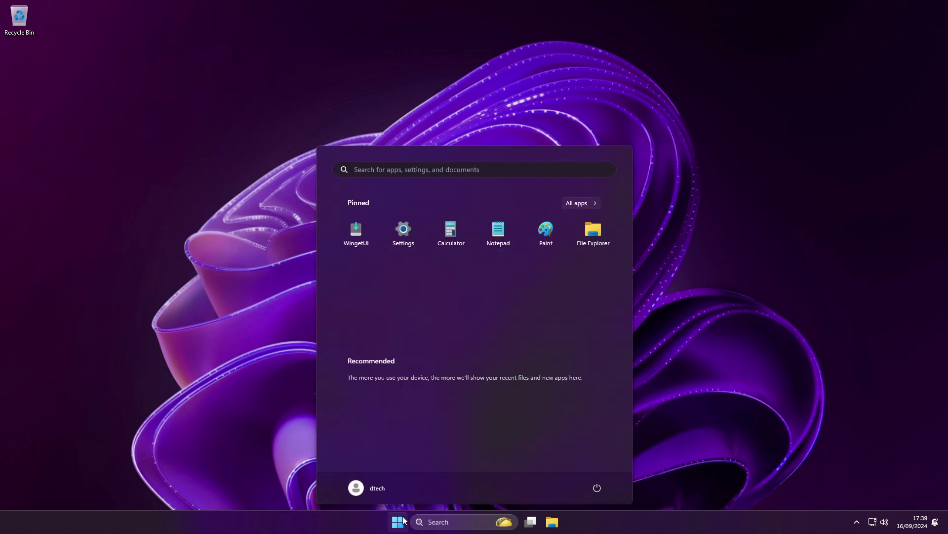
pyautogui.write('control')
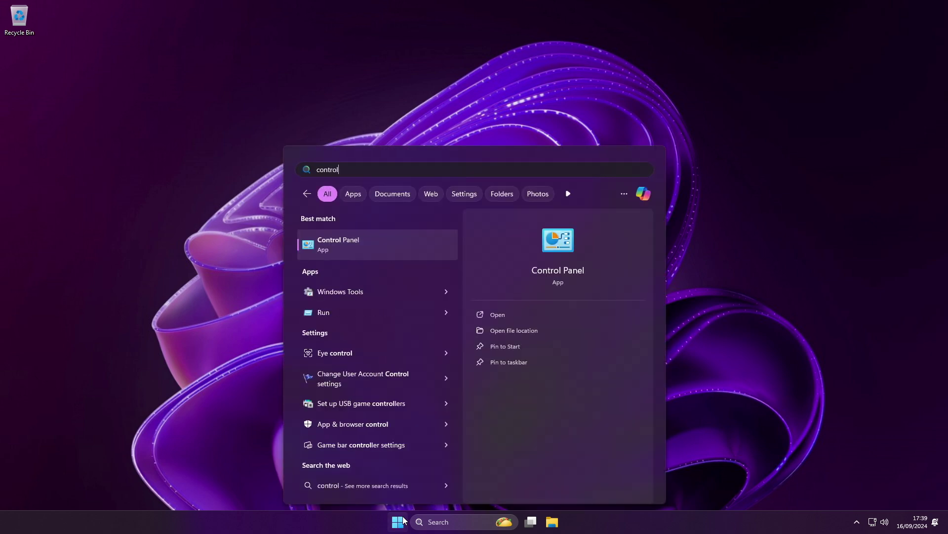
pyautogui.press('Return')
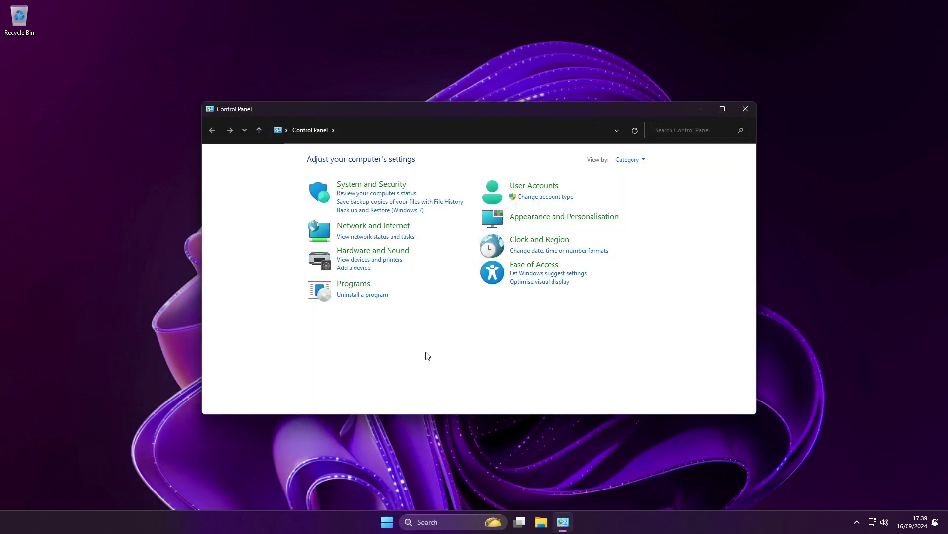
pyautogui.click(377, 295)
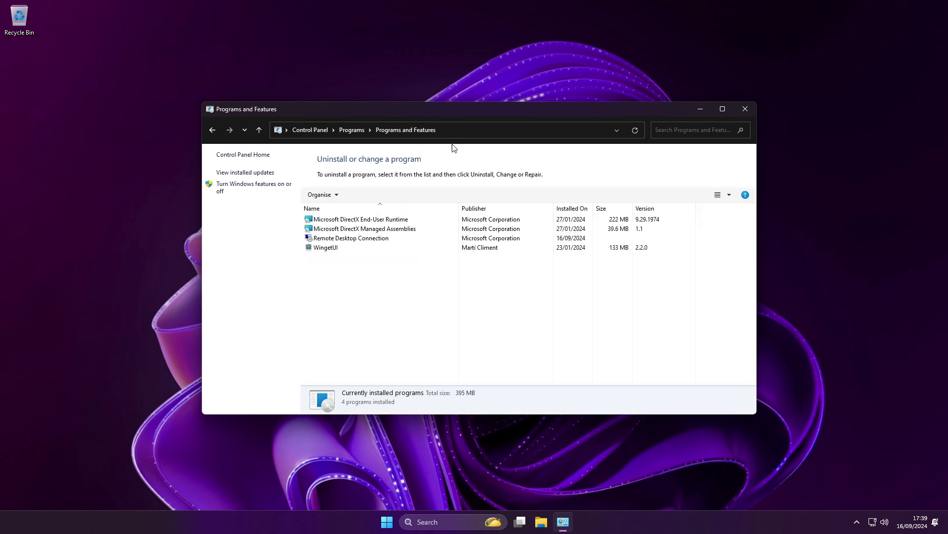
pyautogui.moveTo(447, 111); pyautogui.dragTo(450, 40)
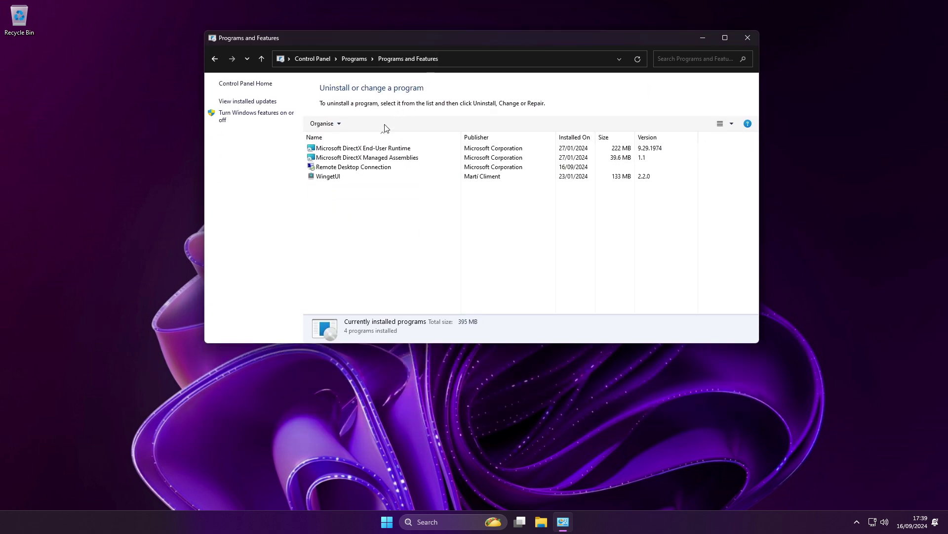
pyautogui.click(367, 149)
pyautogui.click(364, 158)
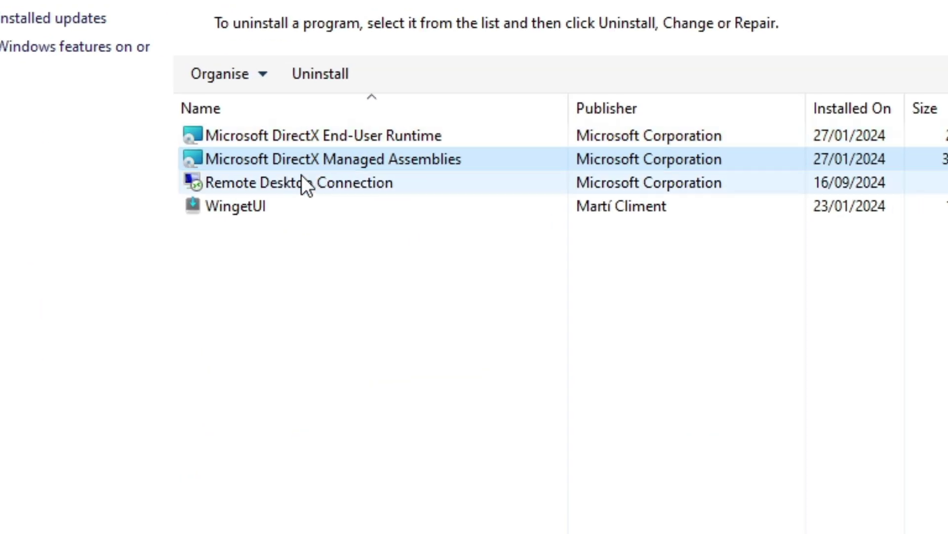
pyautogui.click(366, 166)
pyautogui.click(237, 206)
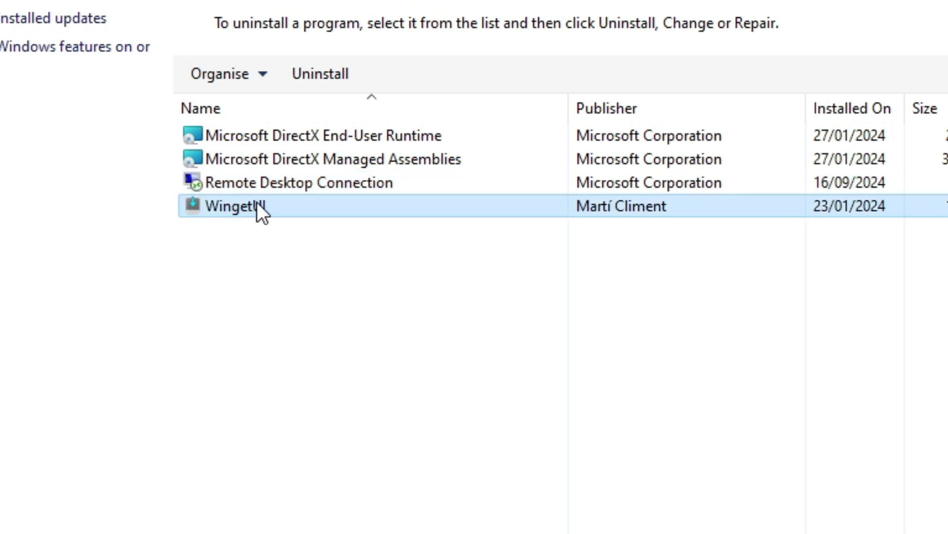
# Review the optional Windows features, including .NET Framework 3.5 and 4.8, without changing any, and close the dialog and Control Panel.
pyautogui.click(62, 51)
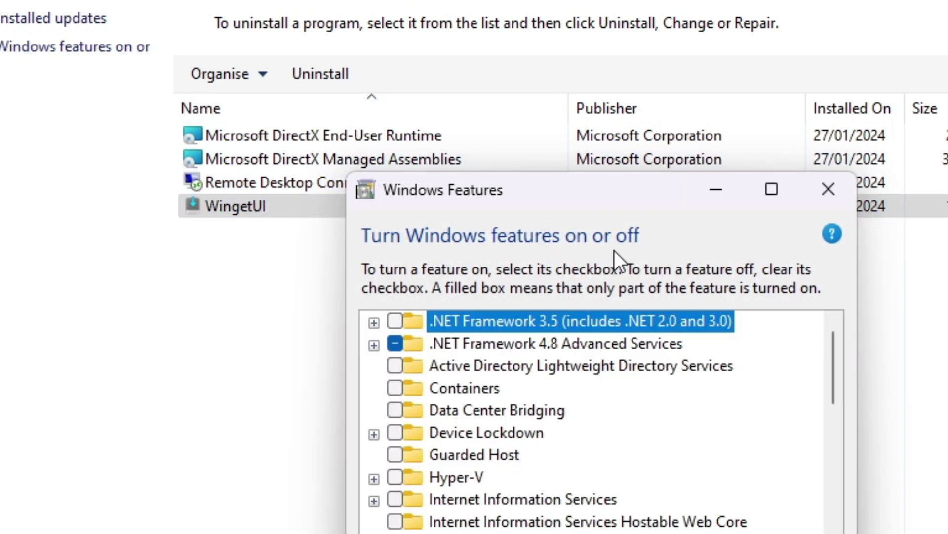
pyautogui.moveTo(587, 203); pyautogui.dragTo(659, 22)
pyautogui.click(599, 156)
pyautogui.click(596, 142)
pyautogui.click(600, 161)
pyautogui.scroll(-5, 641, 290)
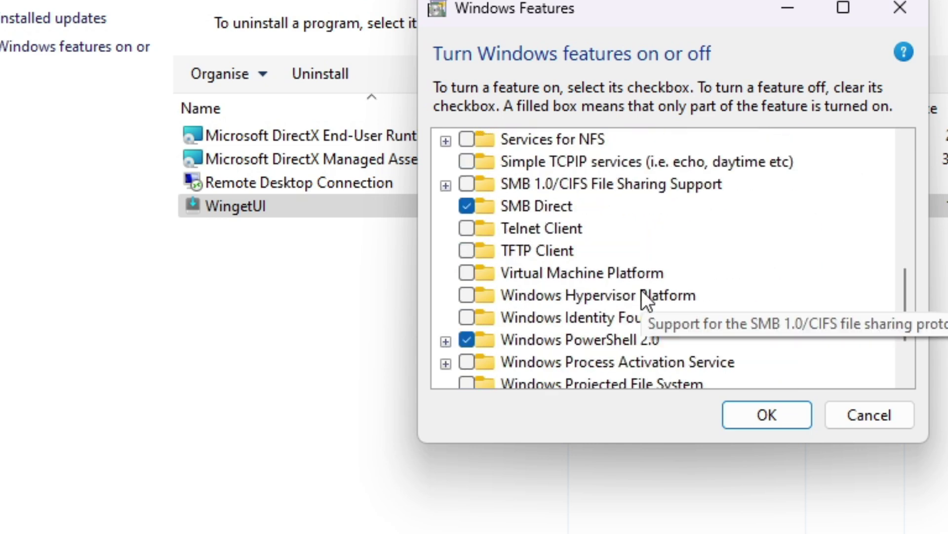
pyautogui.scroll(5, 641, 291)
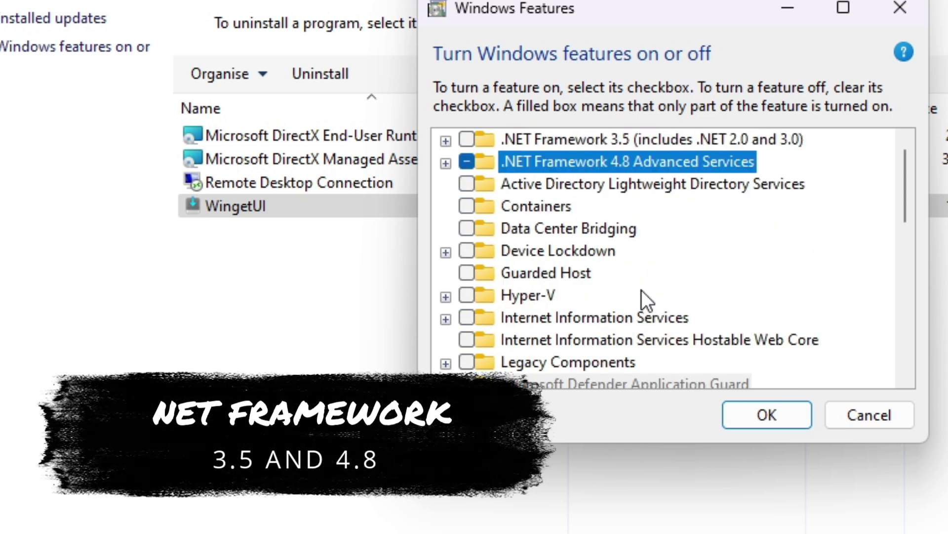
pyautogui.click(883, 422)
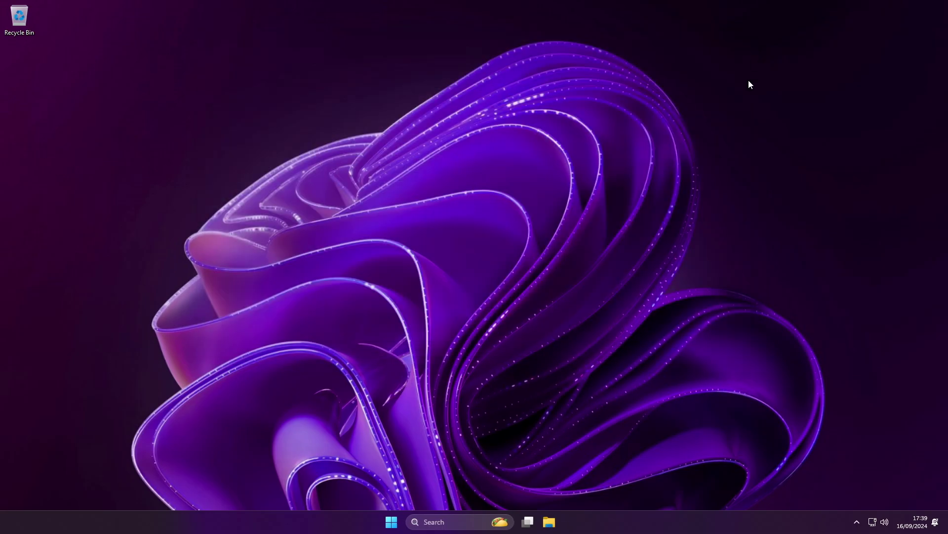
# Show the desktop's full classic context menu to view its options, and dismiss it.
pyautogui.rightClick(813, 28)
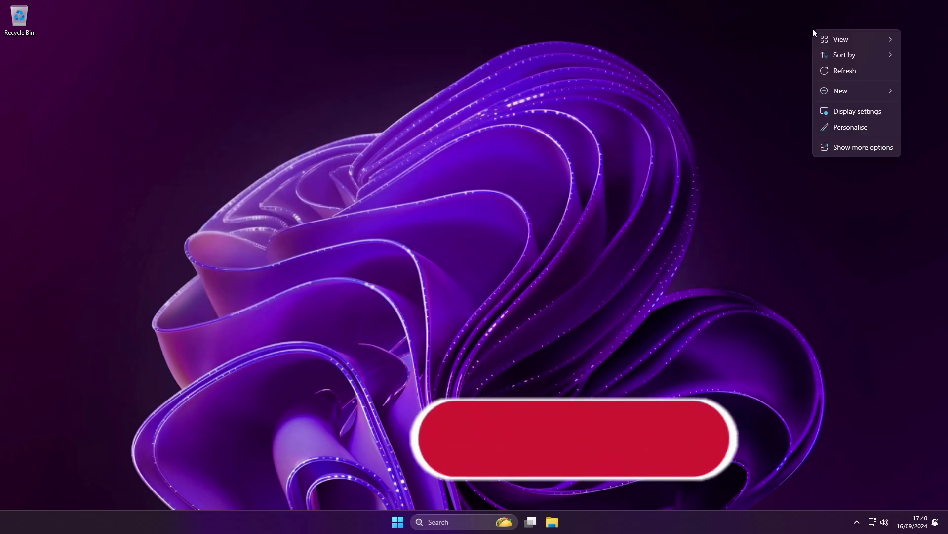
pyautogui.click(848, 151)
pyautogui.click(750, 32)
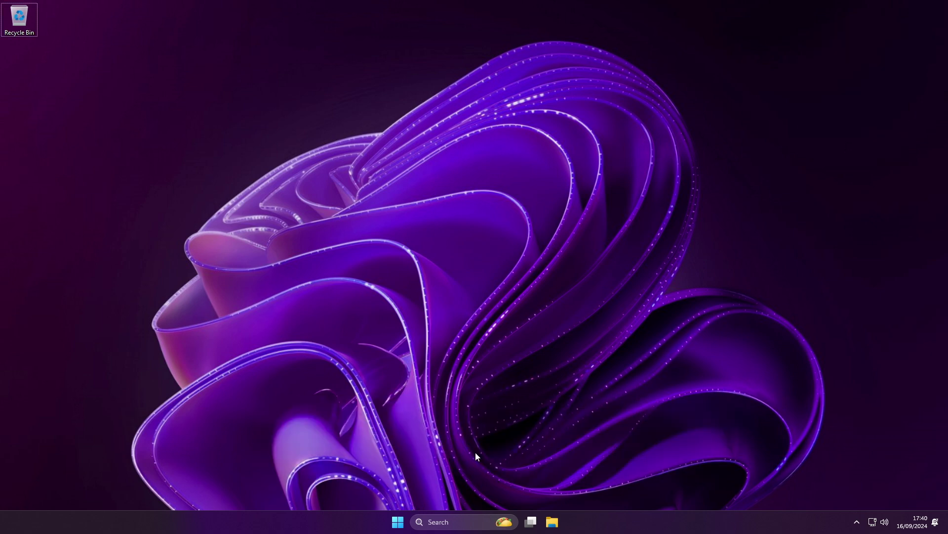
# Open the Virus & threat protection page of Windows Security through Privacy & security settings, review it, and close both windows.
pyautogui.press('super+i')
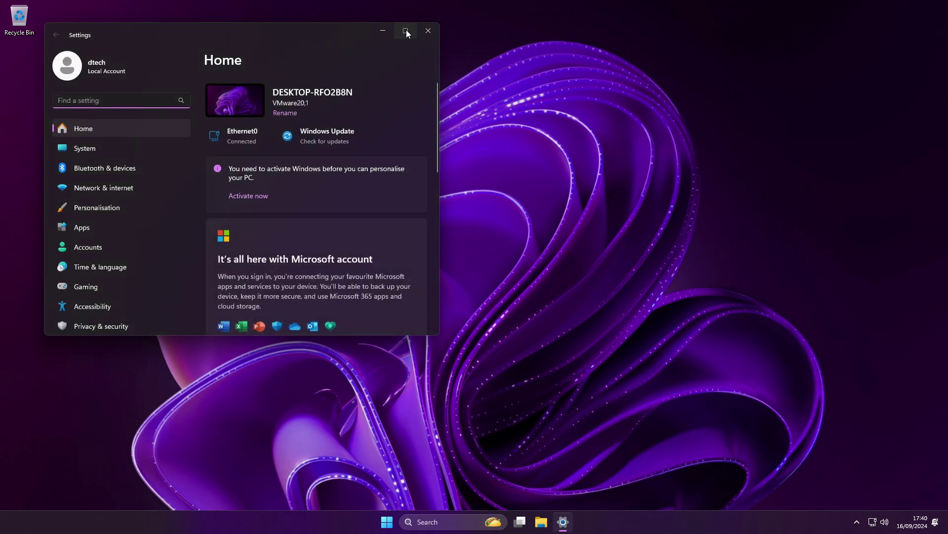
pyautogui.click(406, 31)
pyautogui.click(45, 304)
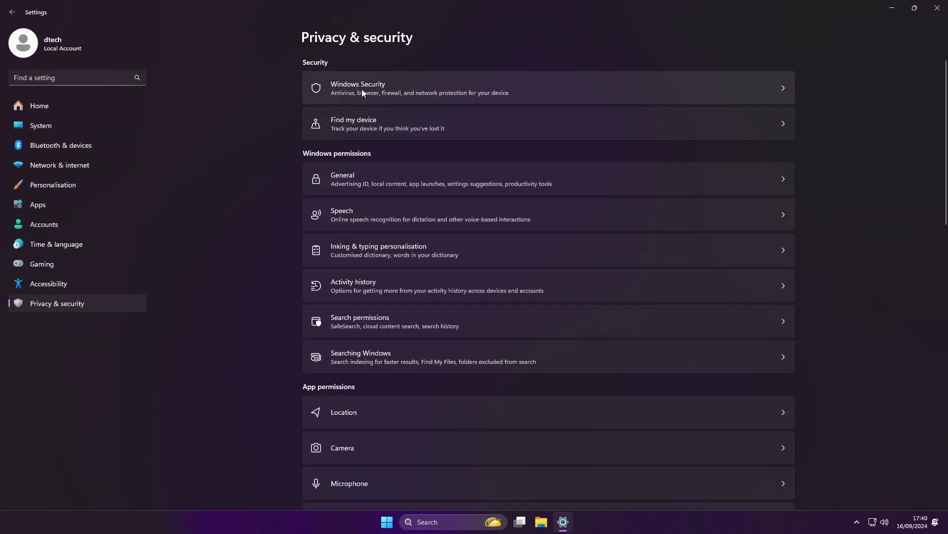
pyautogui.click(362, 89)
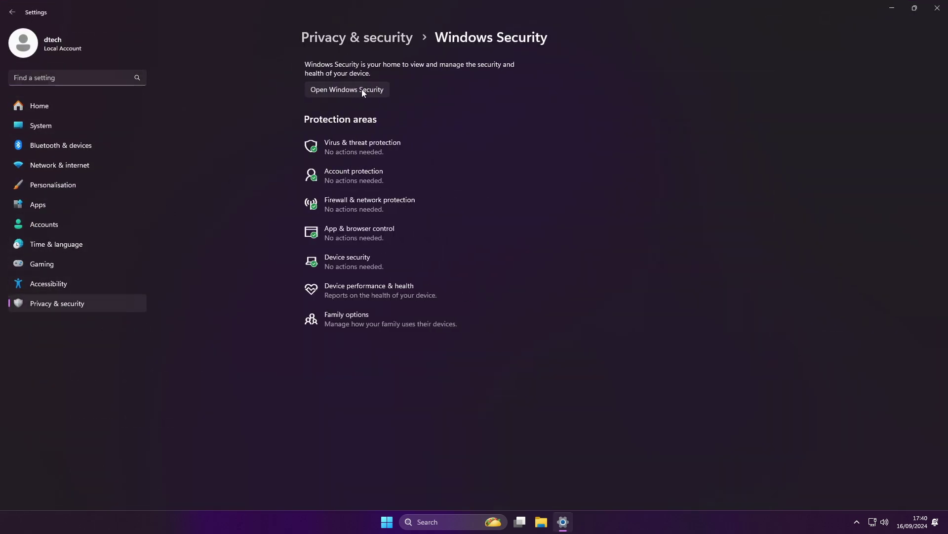
pyautogui.click(345, 143)
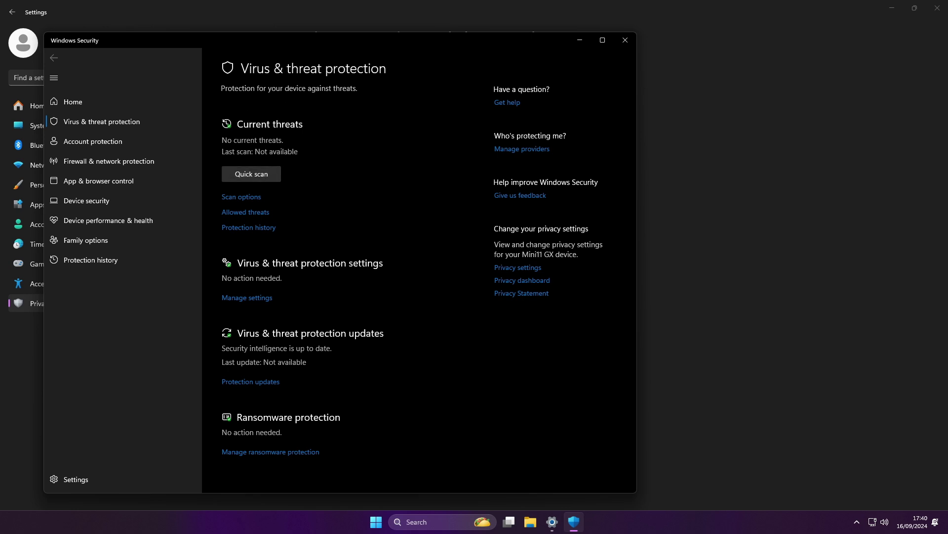
pyautogui.click(625, 42)
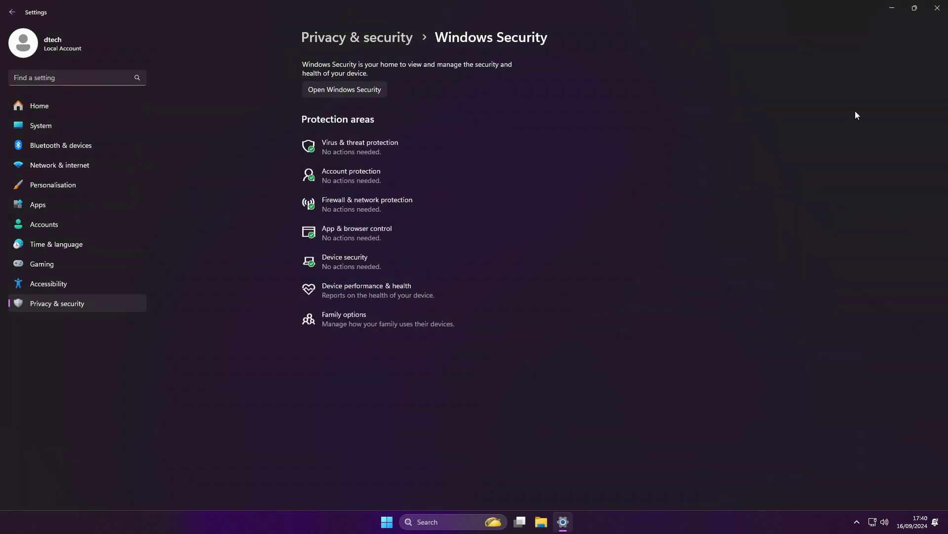
pyautogui.click(938, 8)
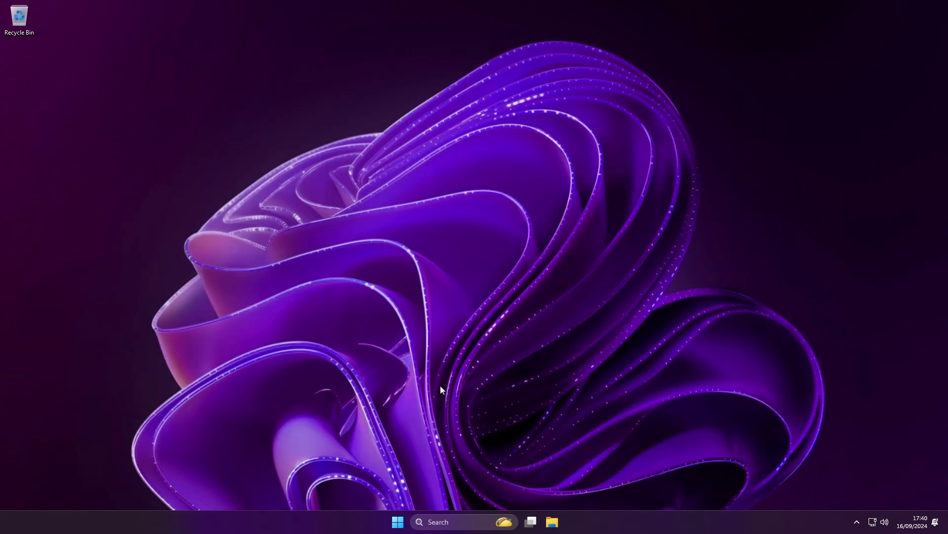
# Open the Services console with services.msc and examine the list down to the Windows Update and Xbox services.
pyautogui.write('services.msc')
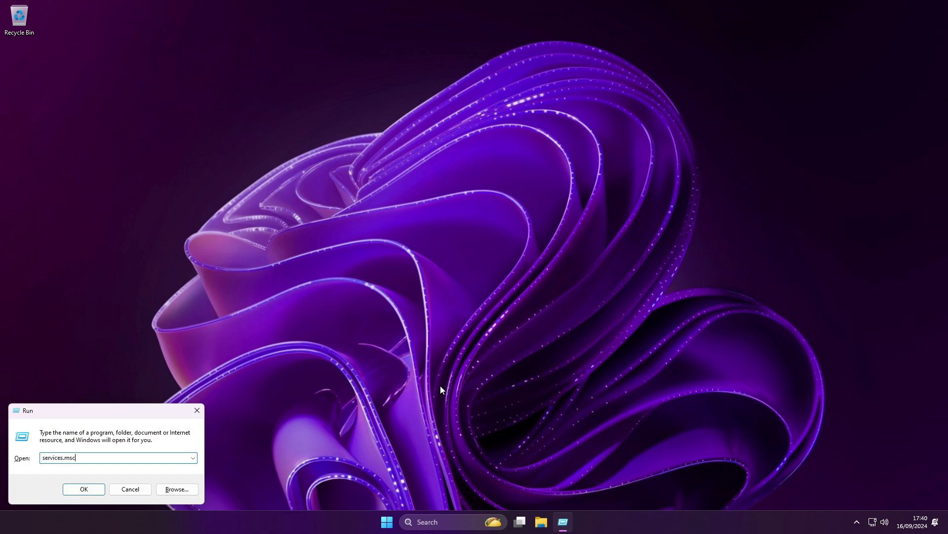
pyautogui.press('Return')
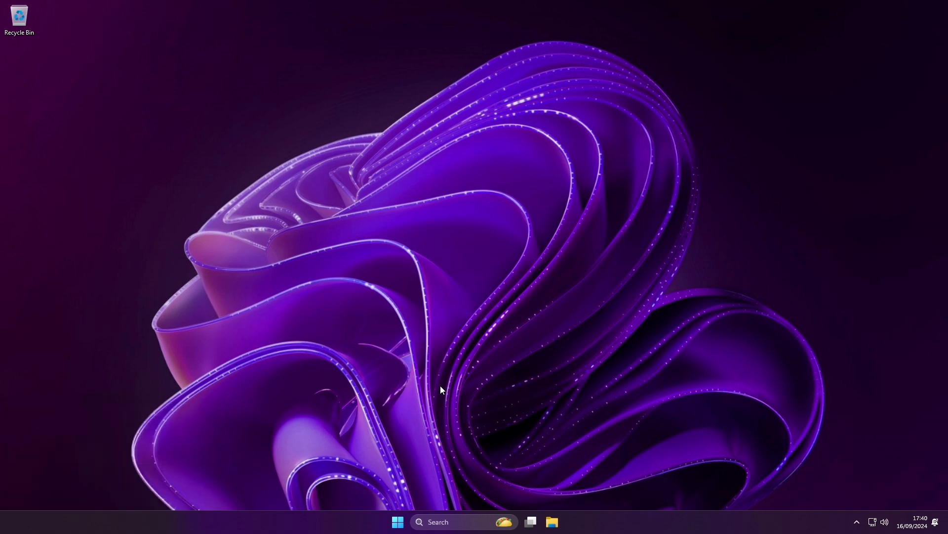
pyautogui.click(407, 37)
pyautogui.scroll(-20, 529, 267)
pyautogui.scroll(-20, 531, 267)
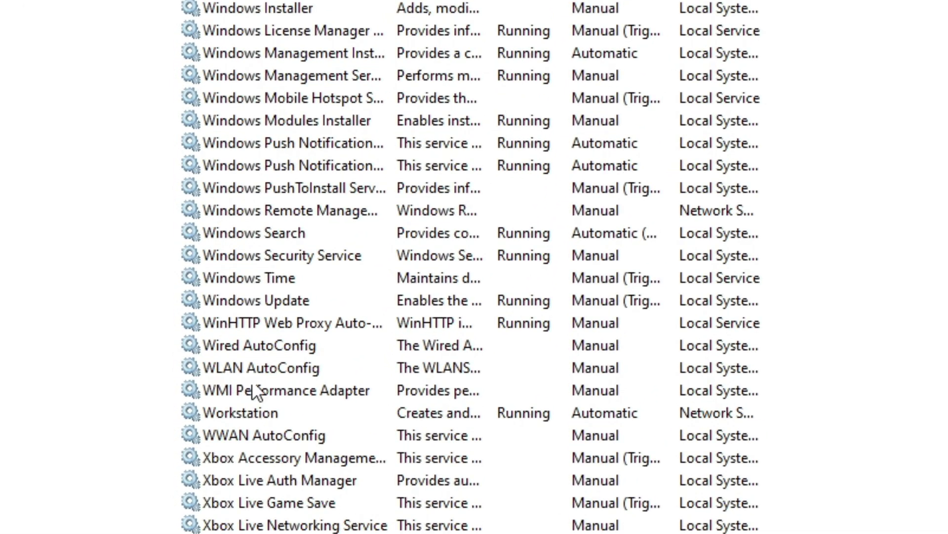
pyautogui.click(300, 300)
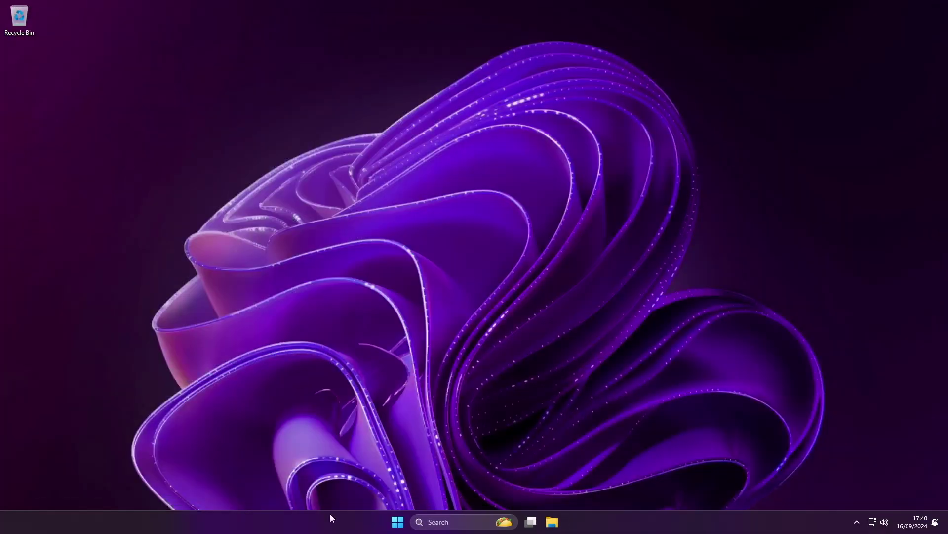
# Launch WingetUI, finish its welcome wizard with the default preferences for regular users, and close its window.
pyautogui.click(396, 523)
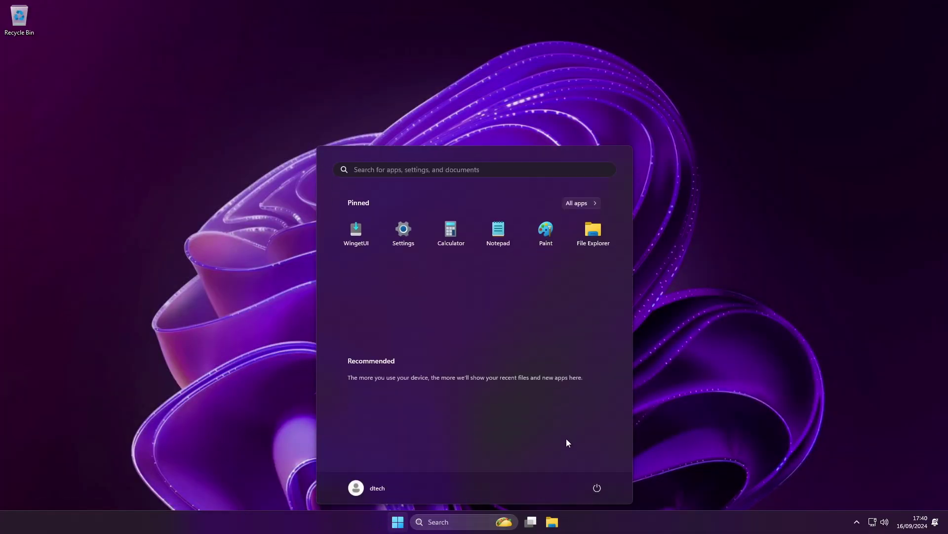
pyautogui.click(367, 243)
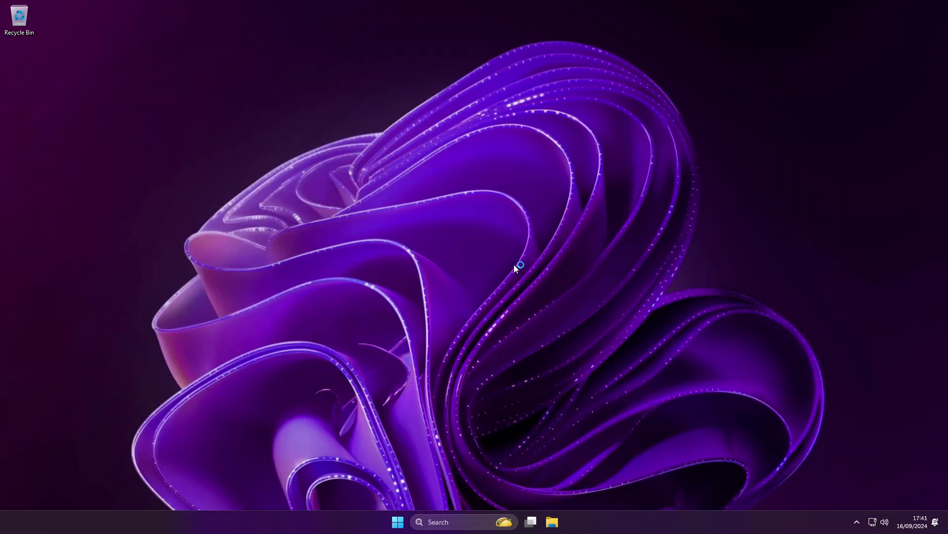
pyautogui.click(394, 527)
pyautogui.click(697, 432)
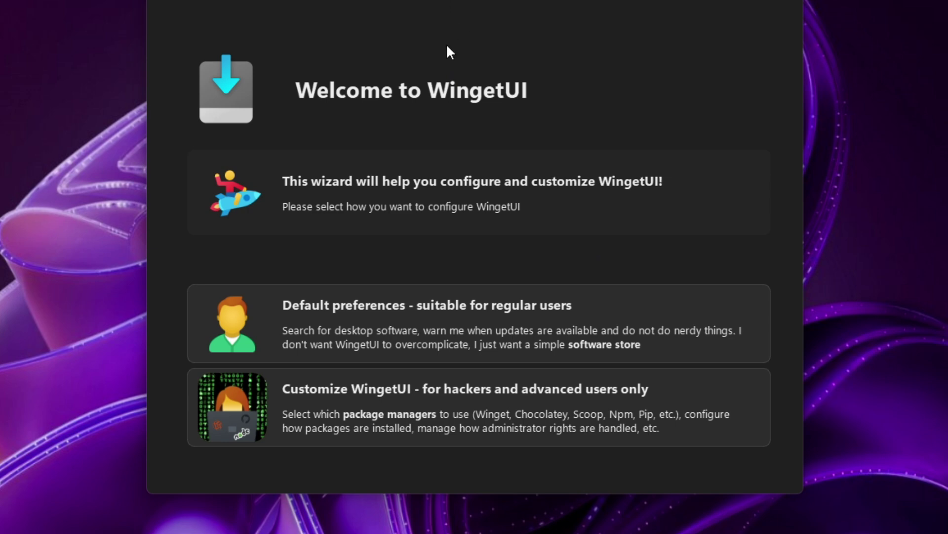
pyautogui.click(411, 319)
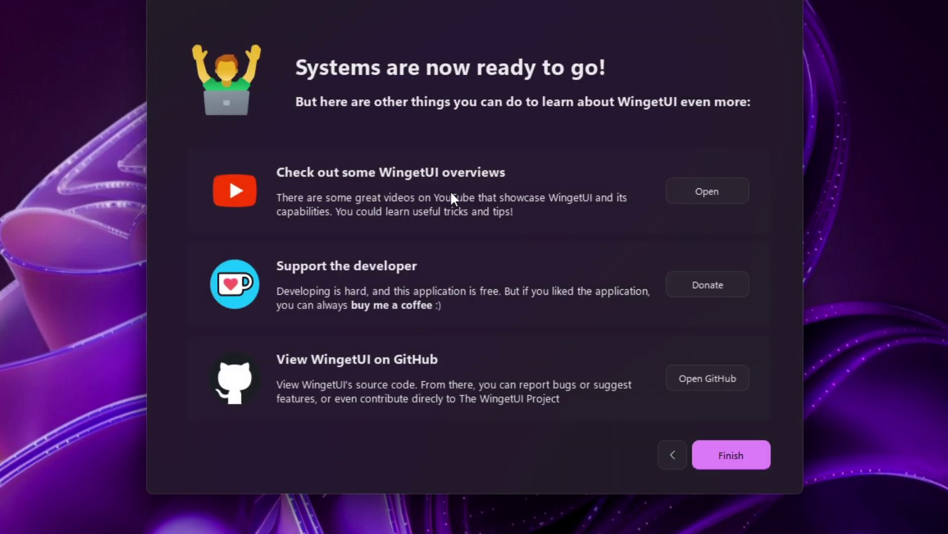
pyautogui.click(728, 455)
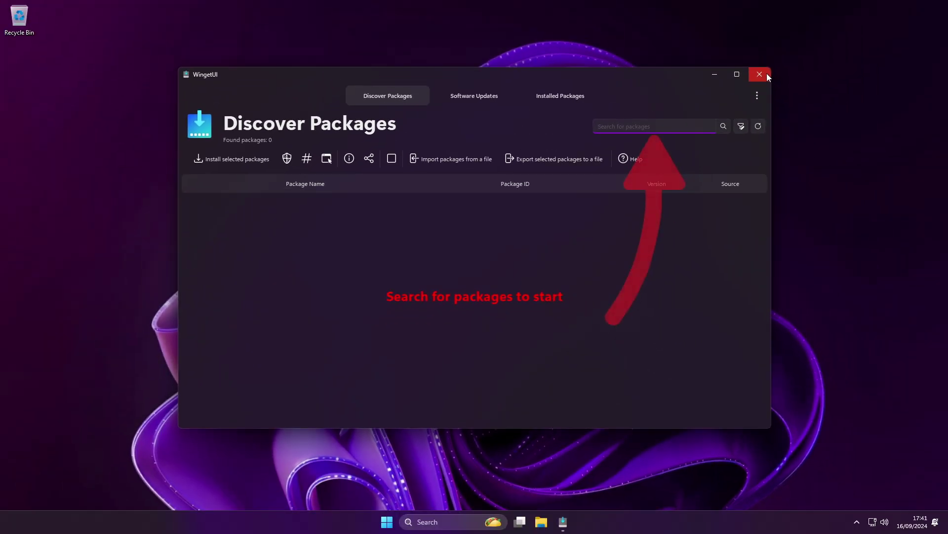
pyautogui.click(767, 73)
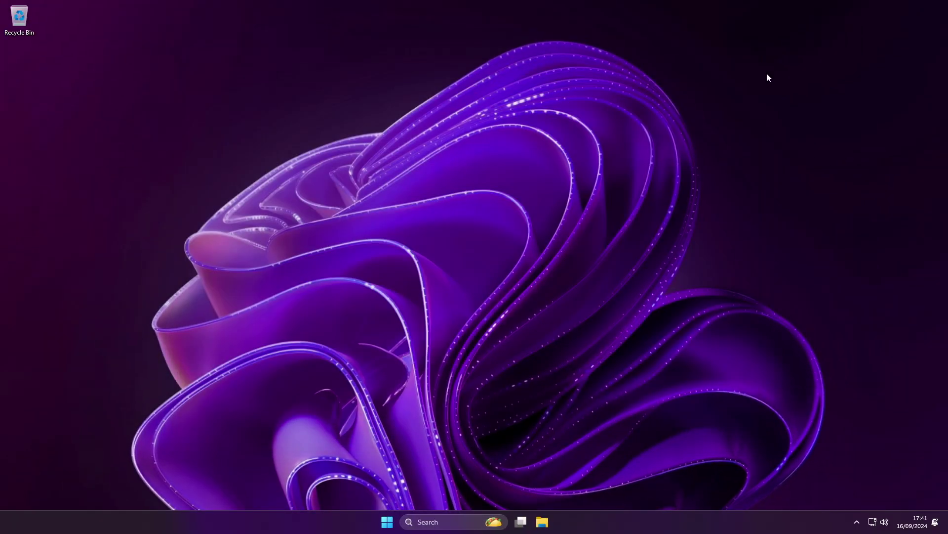
# Open the Installed apps list in Settings and review all entries, from Calculator to Xbox Live.
pyautogui.click(398, 521)
pyautogui.click(400, 238)
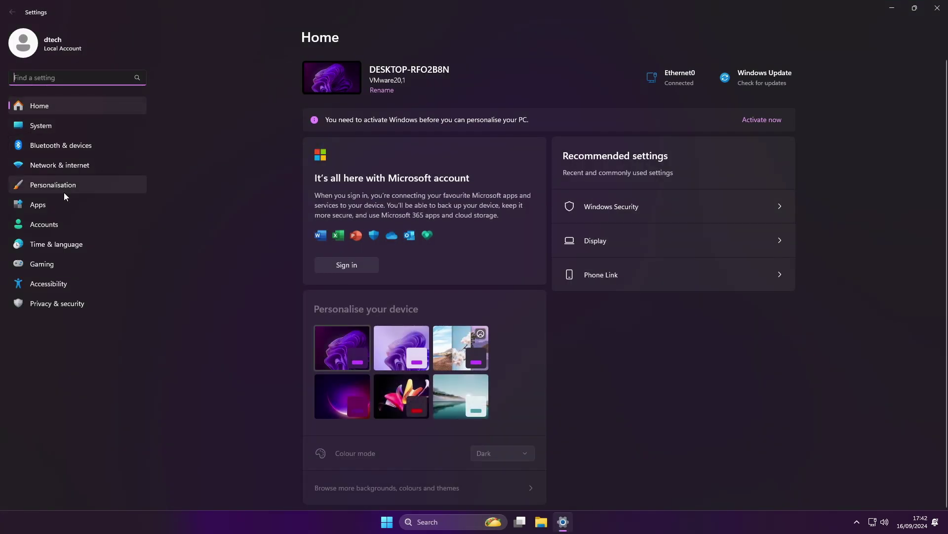
pyautogui.click(56, 205)
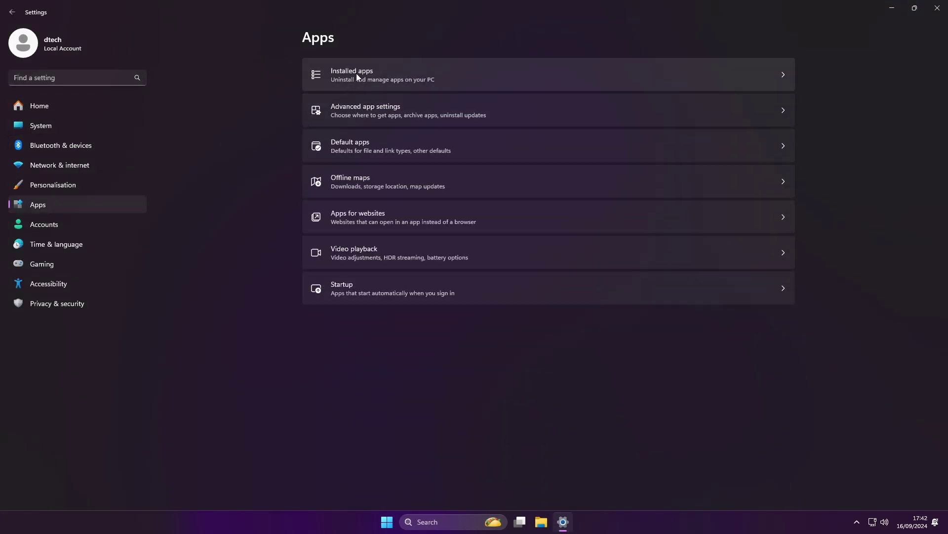
pyautogui.click(356, 74)
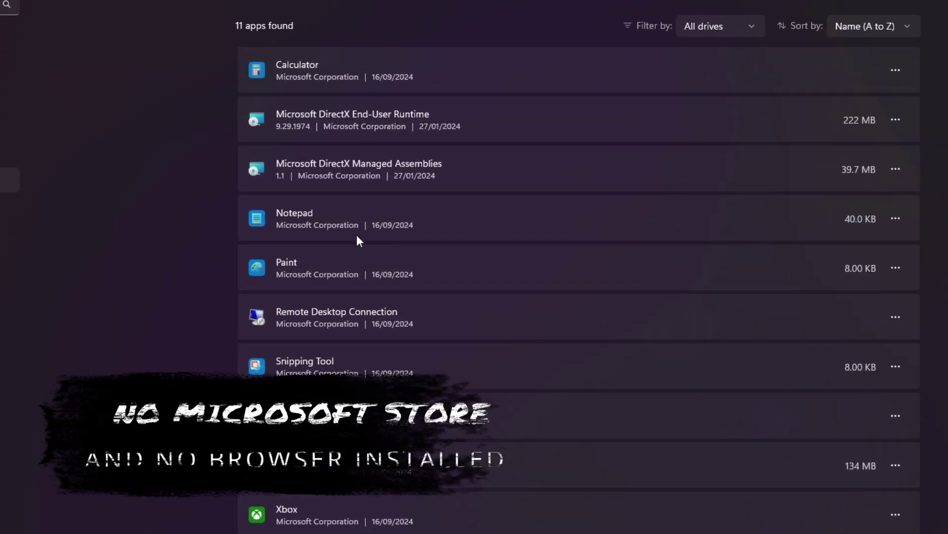
pyautogui.scroll(-4, 357, 242)
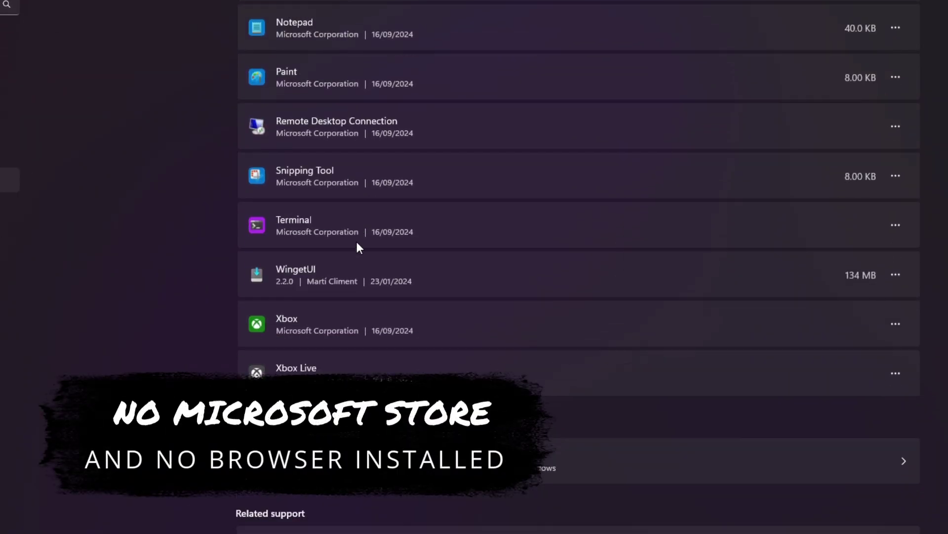
pyautogui.scroll(2, 357, 241)
pyautogui.scroll(2, 356, 241)
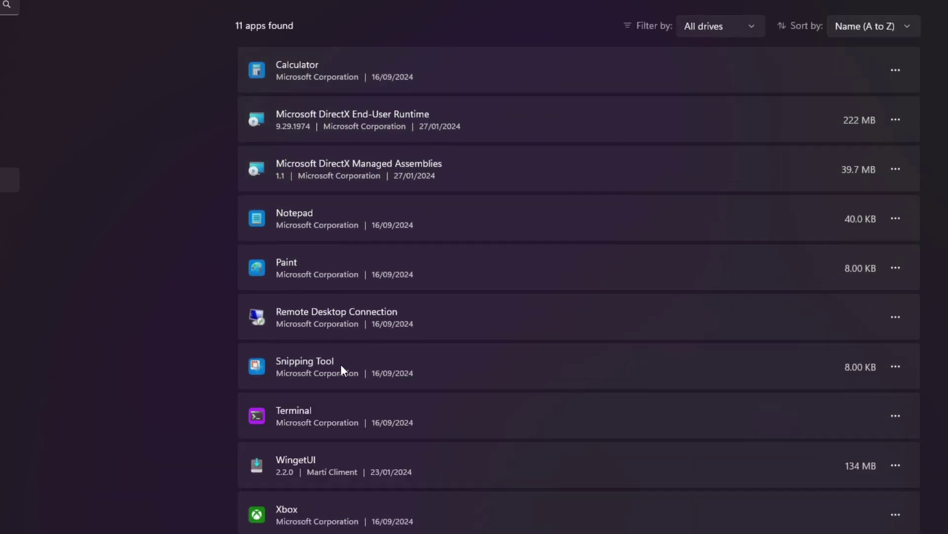
pyautogui.scroll(-2, 347, 67)
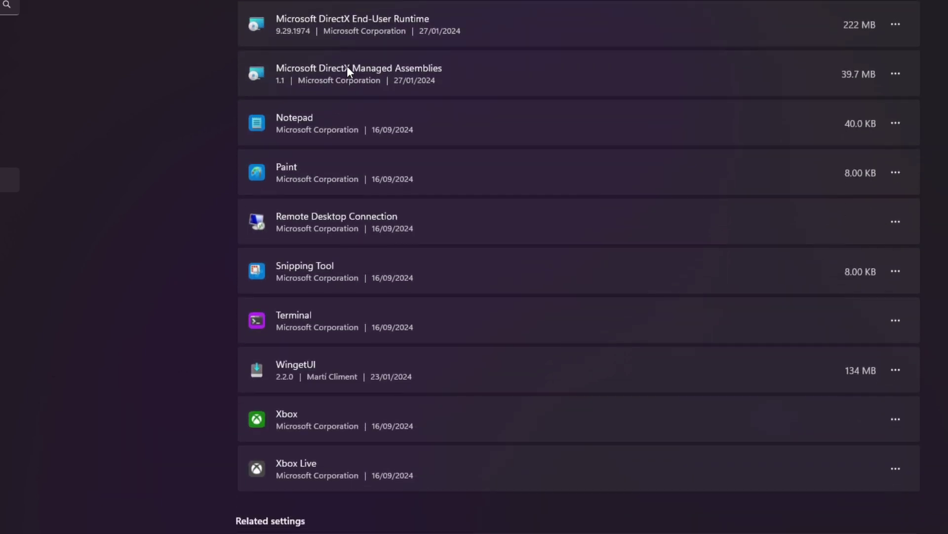
pyautogui.scroll(2, 347, 66)
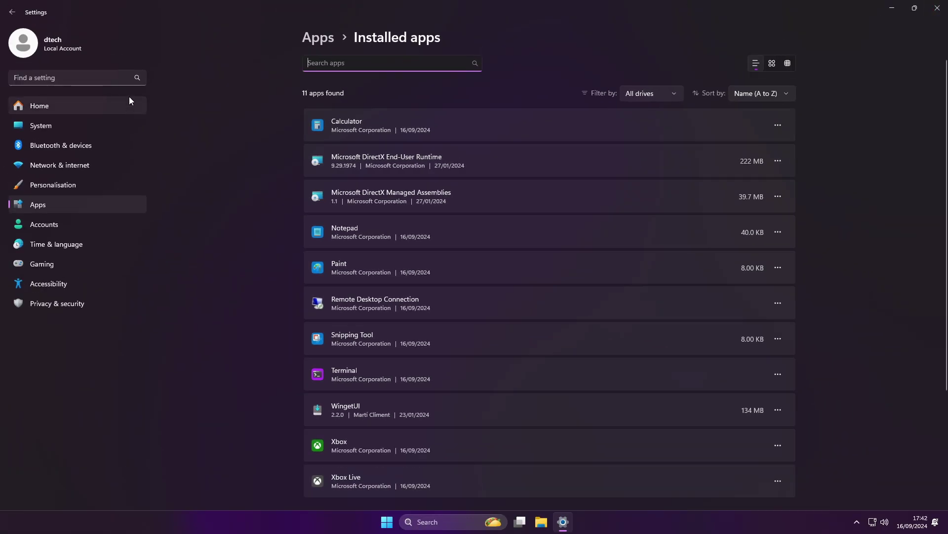
# Review the System settings categories from Display through System Components to About.
pyautogui.click(49, 125)
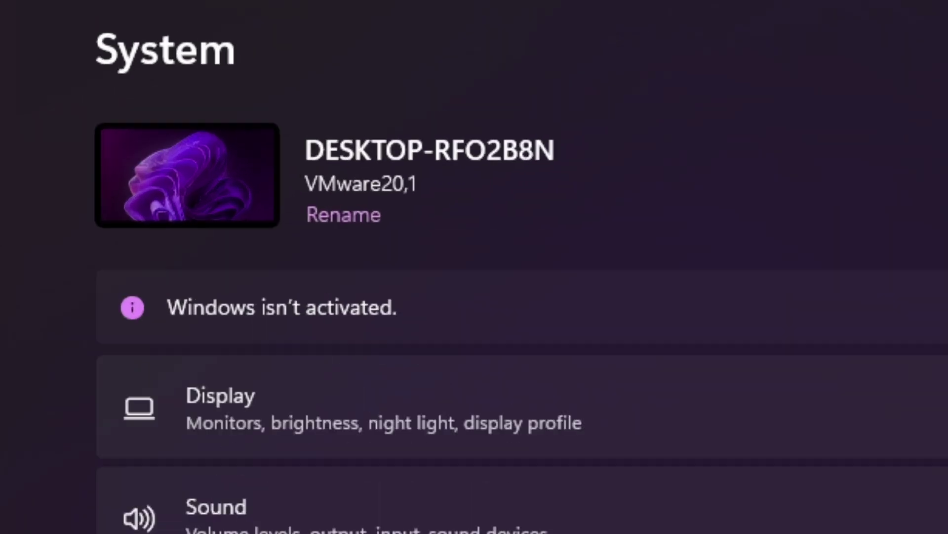
pyautogui.scroll(-5, 111, 287)
pyautogui.scroll(6, 110, 286)
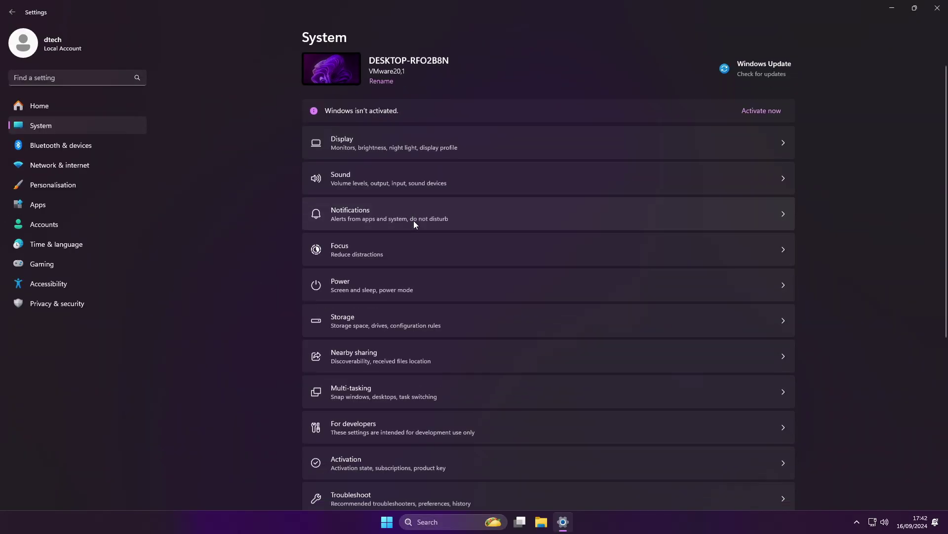
pyautogui.scroll(-3, 413, 221)
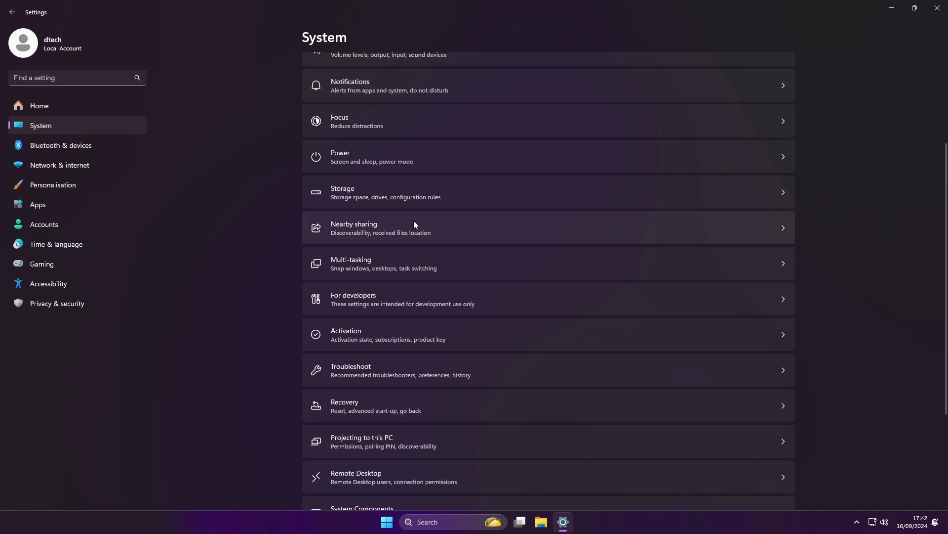
pyautogui.scroll(-3, 414, 221)
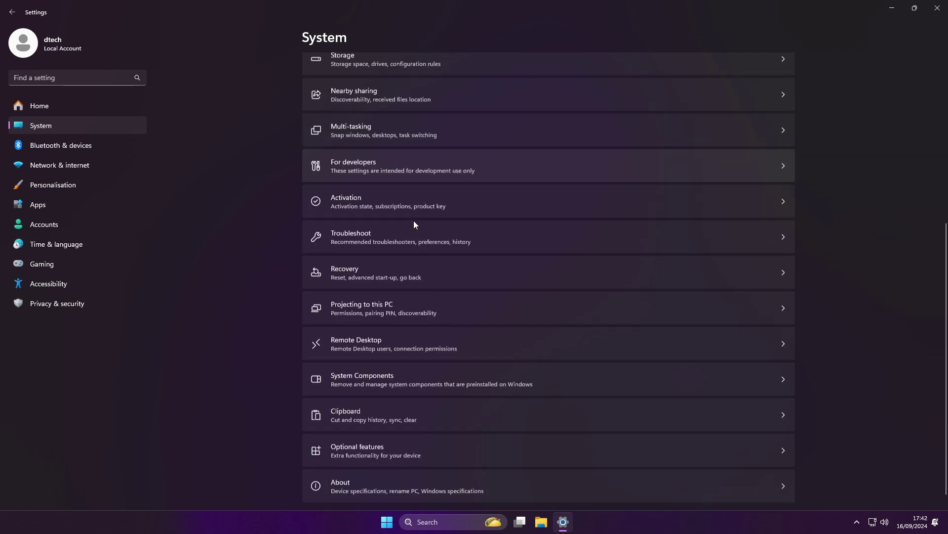
# Search for "spa" in Language & region, add Español (México) as a preferred language with its preselected optional features, and close Settings.
pyautogui.click(70, 246)
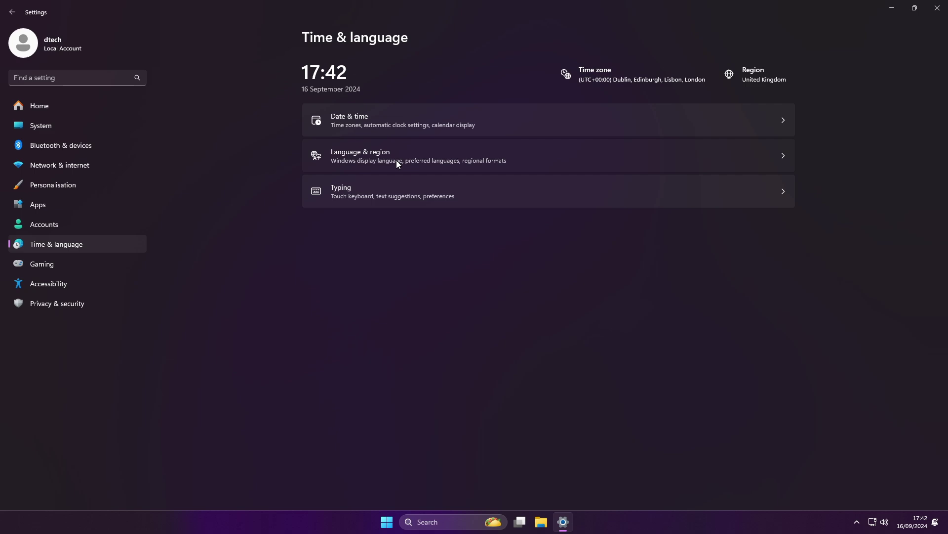
pyautogui.click(396, 160)
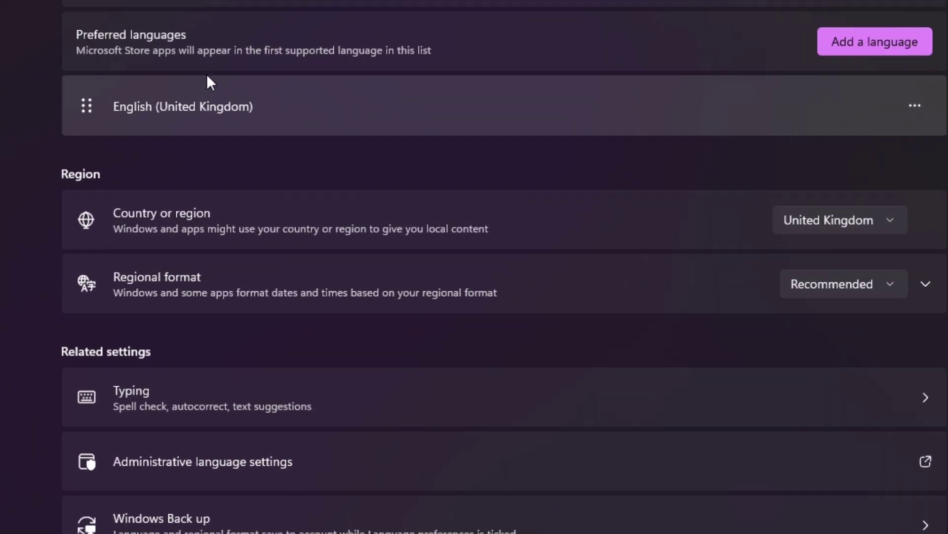
pyautogui.click(875, 36)
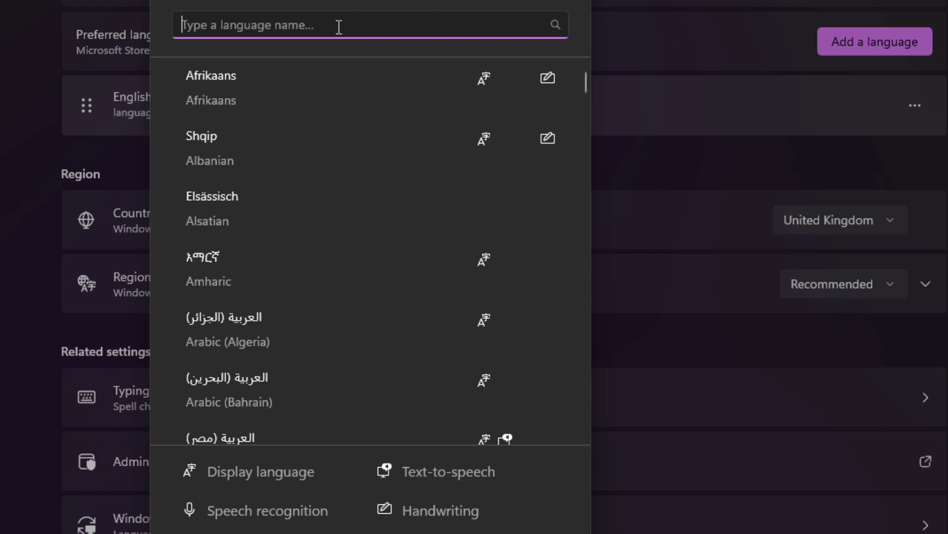
pyautogui.write('spa')
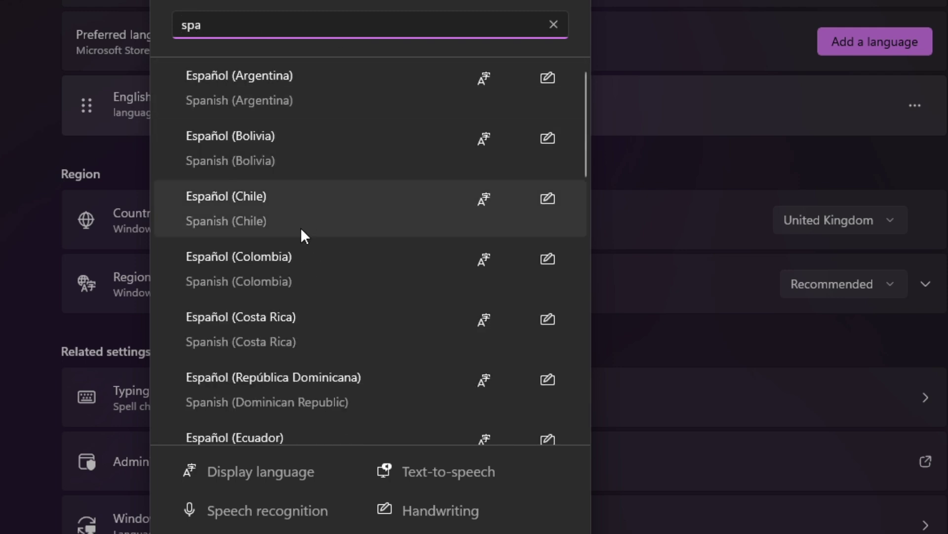
pyautogui.scroll(-3, 301, 230)
pyautogui.scroll(-4, 301, 229)
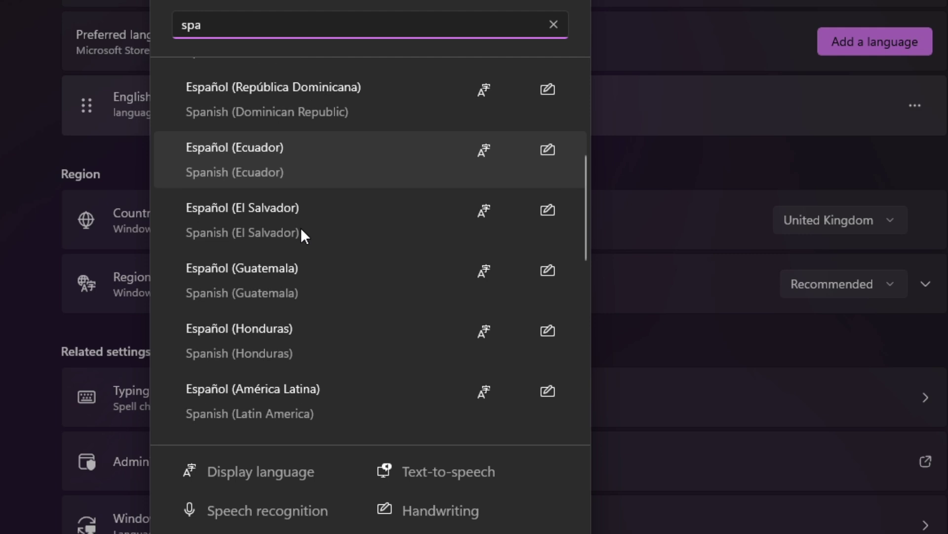
pyautogui.click(239, 332)
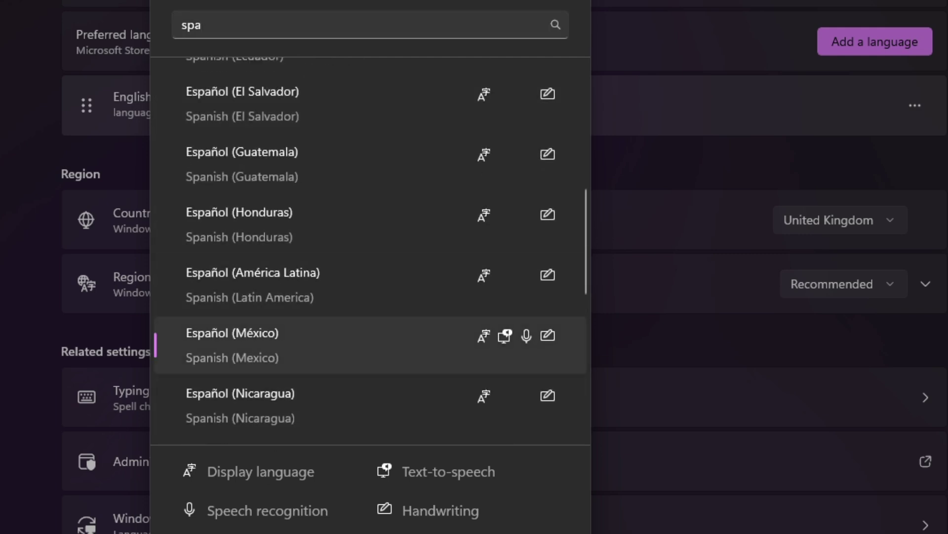
pyautogui.press('Return')
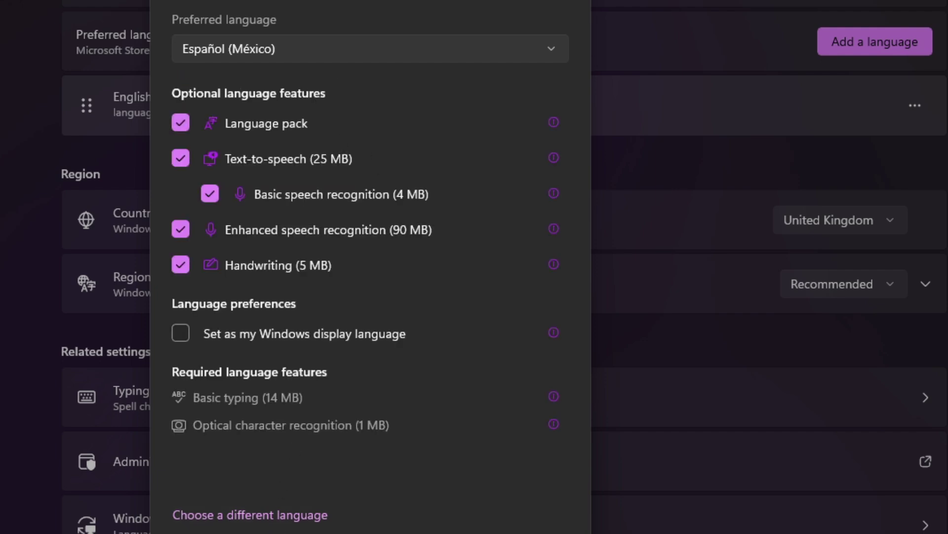
pyautogui.press('Return')
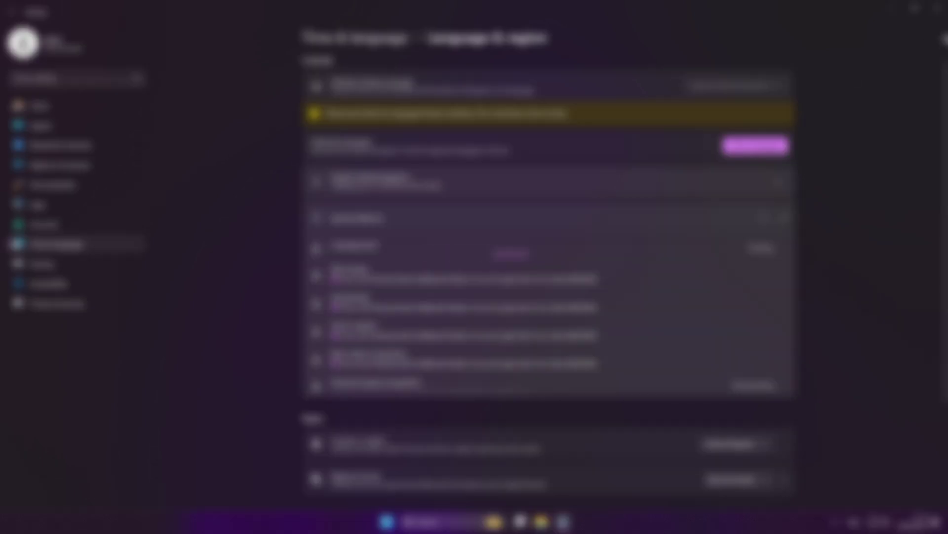
pyautogui.click(937, 8)
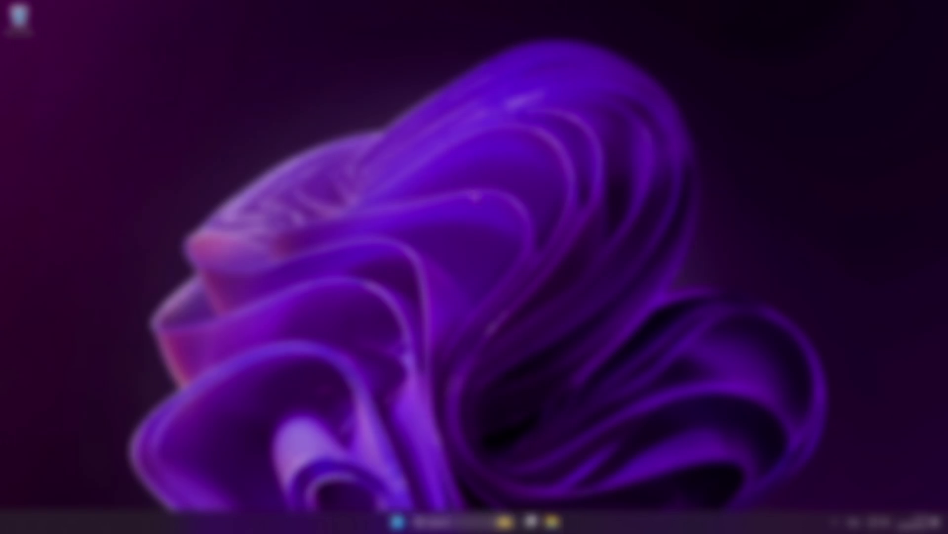